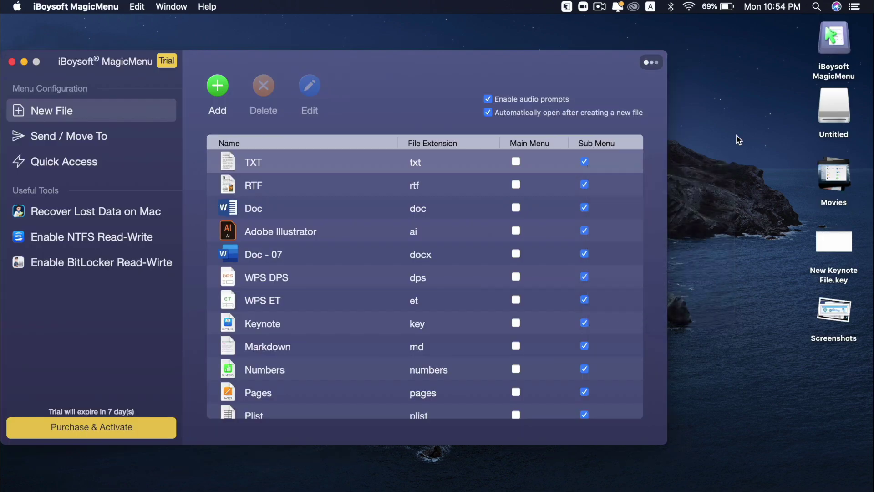
Inspect the New File and Quick Access submenus in the desktop's right-click menu.
{"action": "right_click", "coordinate": [736, 136]}
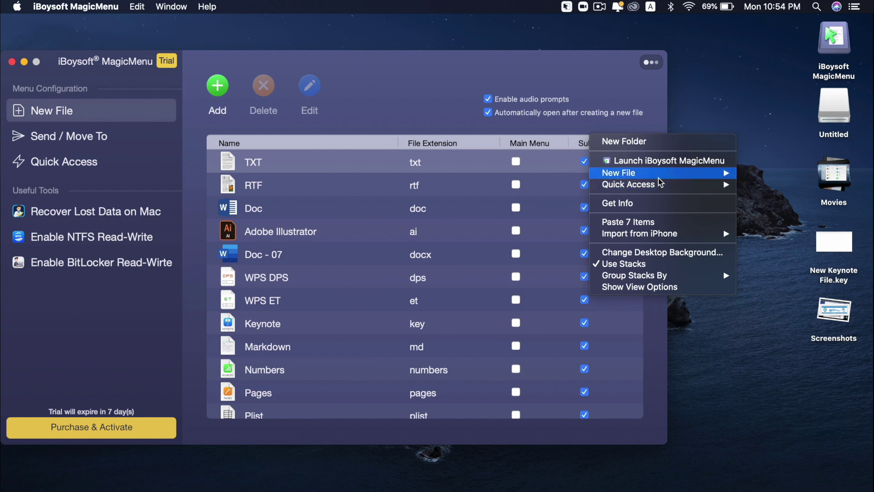
{"action": "mouse_move", "coordinate": [659, 174]}
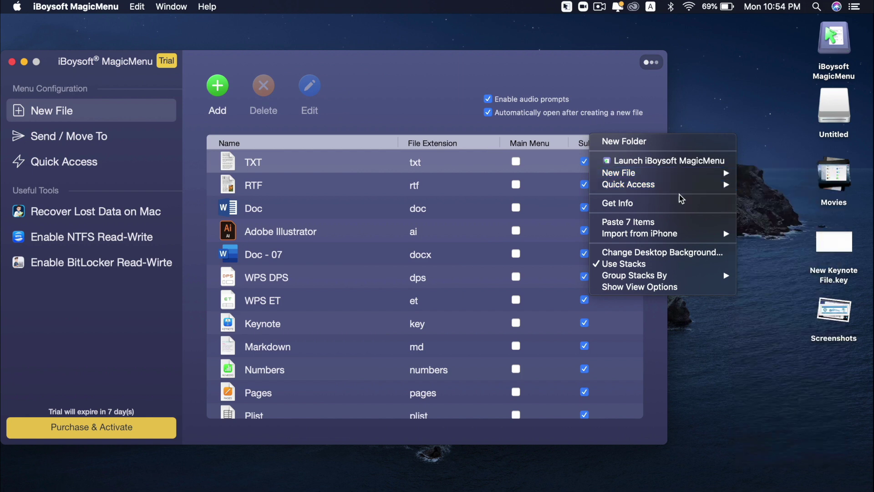
{"action": "mouse_move", "coordinate": [685, 191]}
{"action": "left_click", "coordinate": [719, 105]}
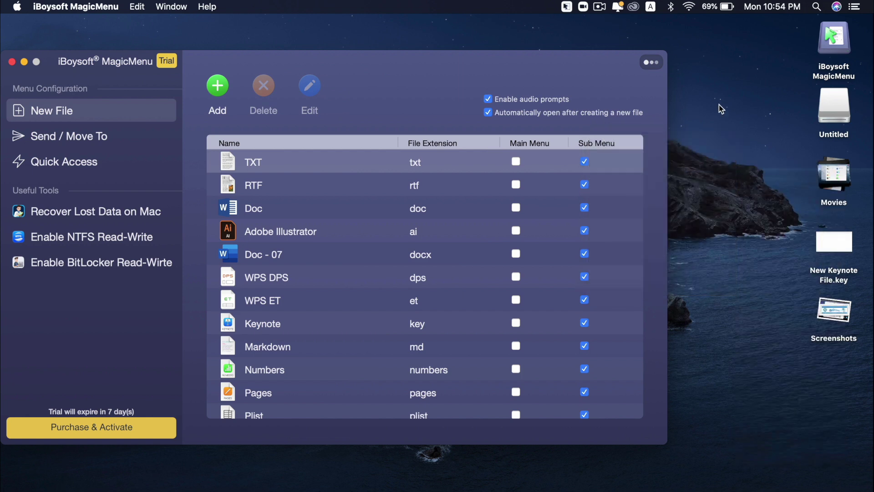
Open the YouTube folder from the desktop's Quick Access submenu.
{"action": "right_click", "coordinate": [719, 105]}
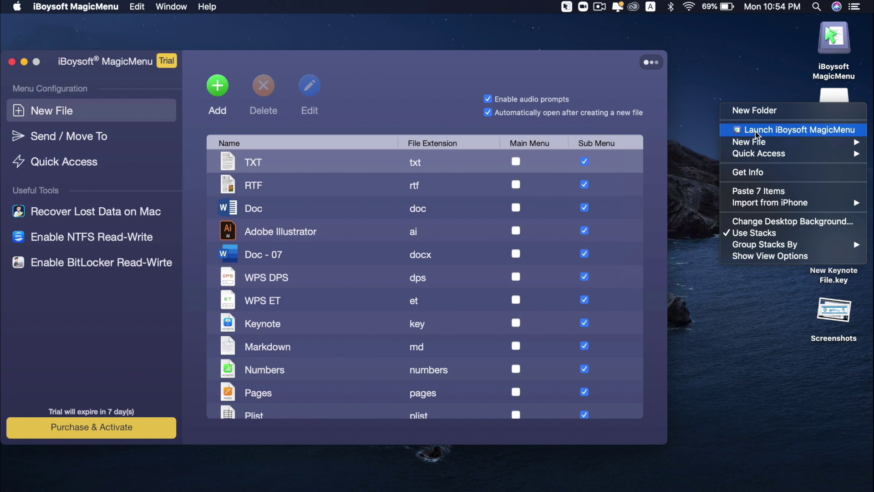
{"action": "mouse_move", "coordinate": [746, 148]}
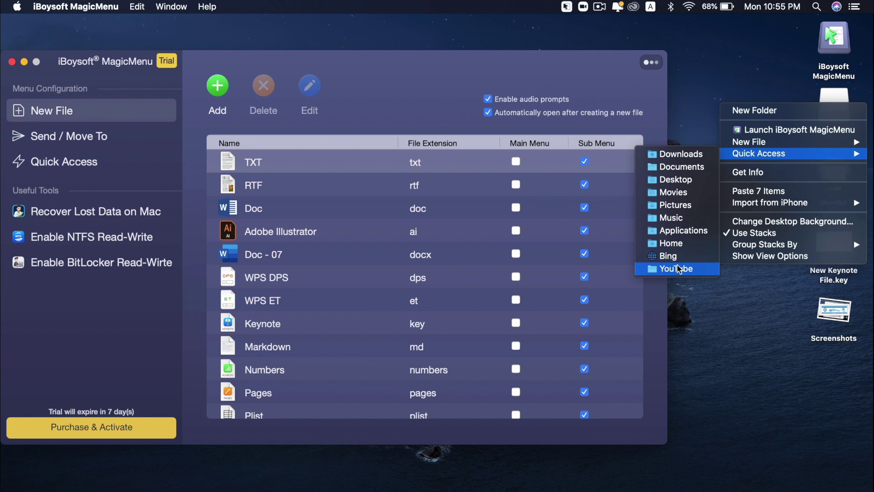
{"action": "left_click", "coordinate": [678, 270]}
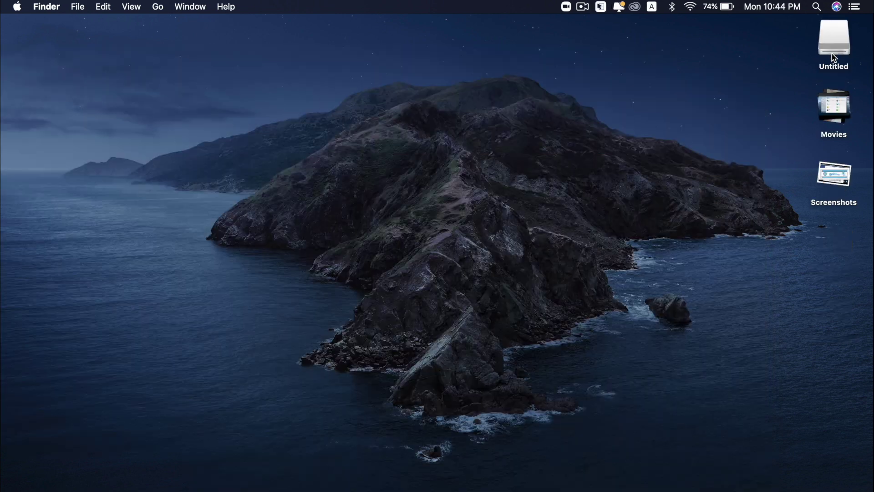
Navigate into the memory card's Untitled > DCIM > 101CANON folder.
{"action": "double_click", "coordinate": [831, 53]}
{"action": "double_click", "coordinate": [348, 148]}
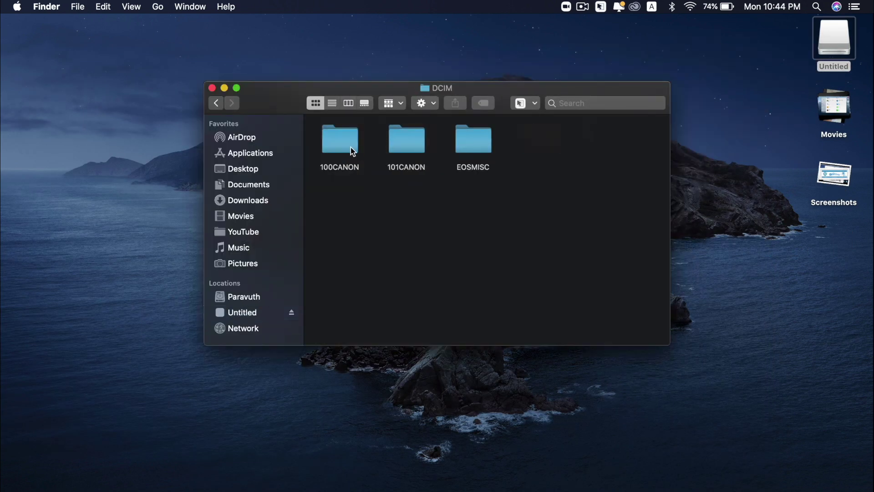
{"action": "double_click", "coordinate": [400, 147]}
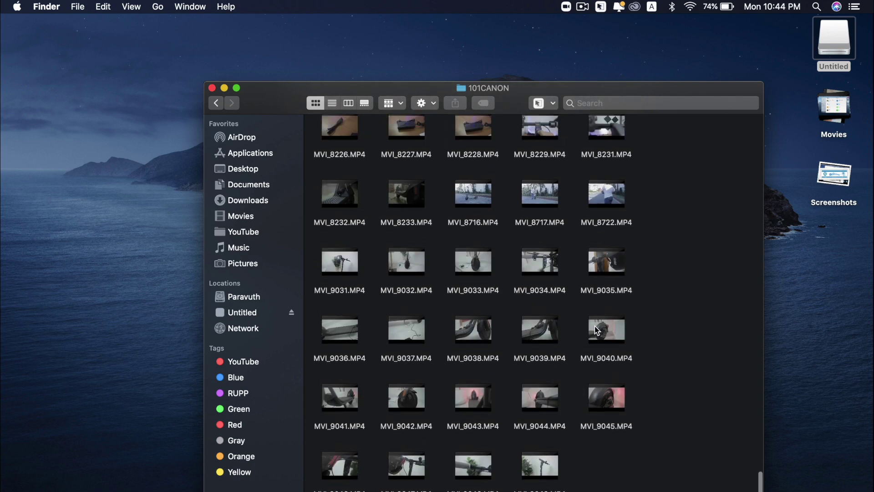
Select MVI_9043–9045 and IMG_9536–9539, then show YouTube in a second Finder tab.
{"action": "scroll", "coordinate": [597, 331], "scroll_direction": "up", "scroll_amount": 4}
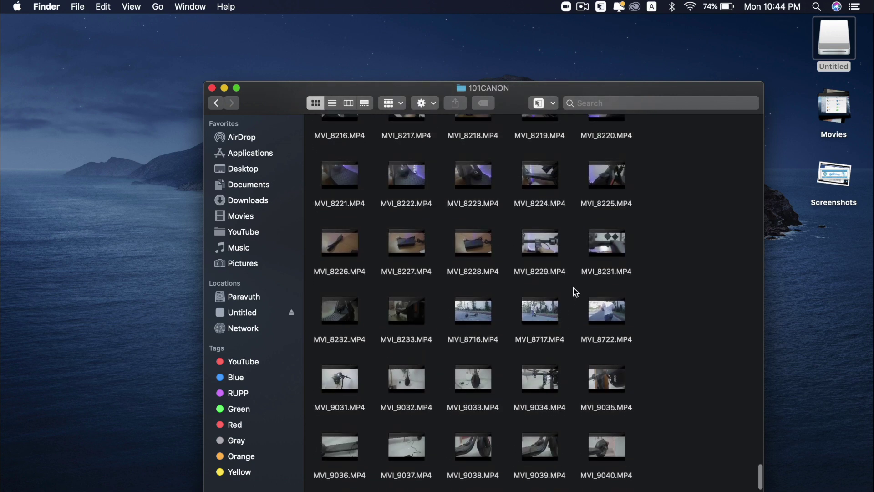
{"action": "scroll", "coordinate": [576, 291], "scroll_direction": "down", "scroll_amount": 4}
{"action": "left_click_drag", "start_coordinate": [437, 359], "coordinate": [629, 383]}
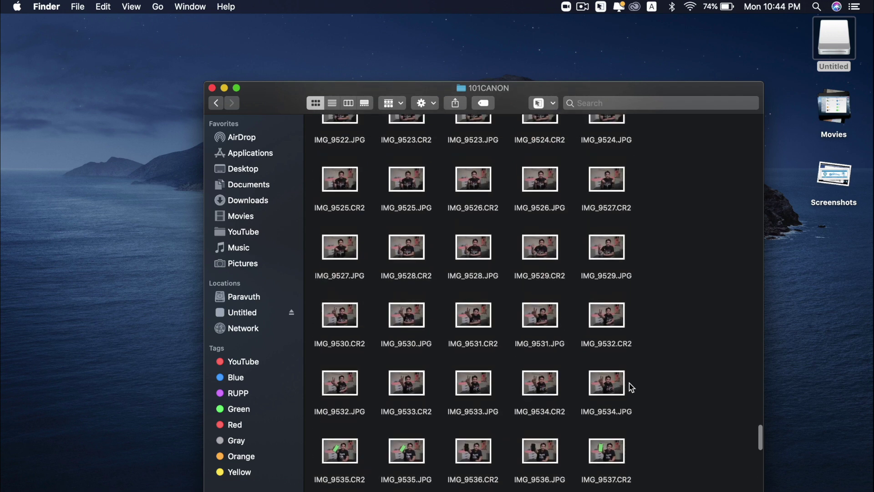
{"action": "left_click_drag", "start_coordinate": [645, 334], "coordinate": [561, 411]}
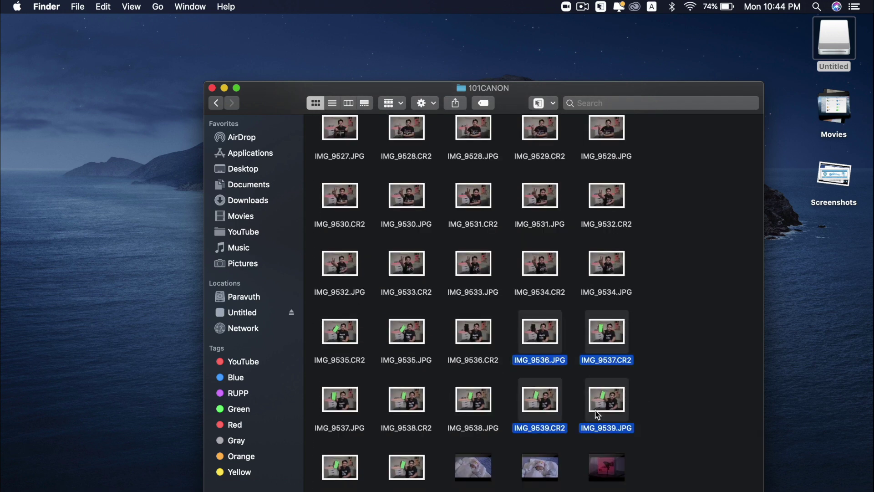
{"action": "left_click", "coordinate": [248, 232], "text": "super"}
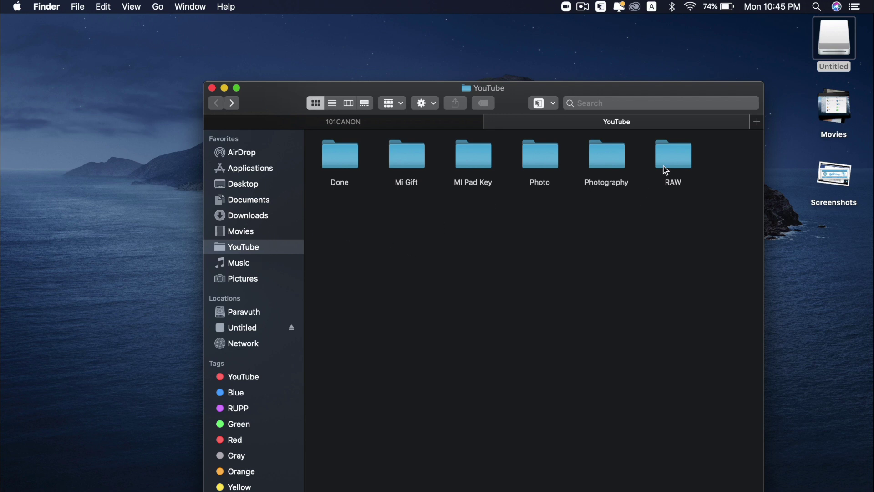
Create a 'New Video' folder in YouTube and paste the seven camera files into it.
{"action": "right_click", "coordinate": [457, 261]}
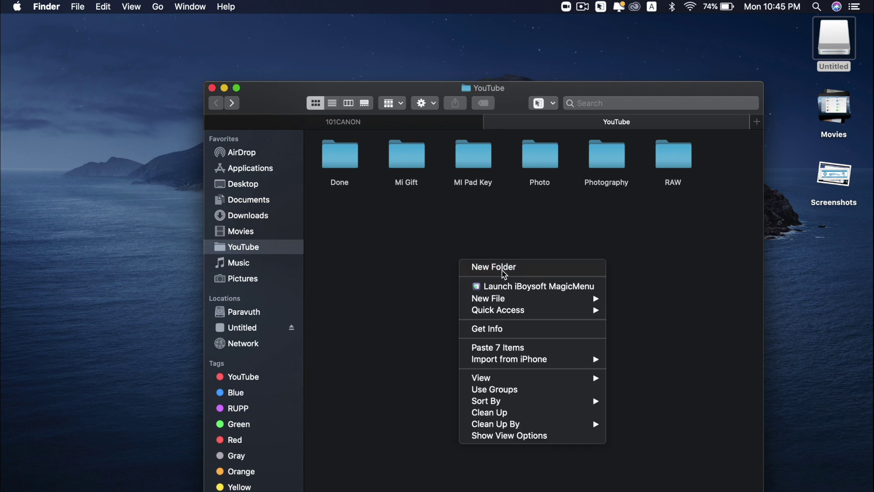
{"action": "left_click", "coordinate": [499, 268]}
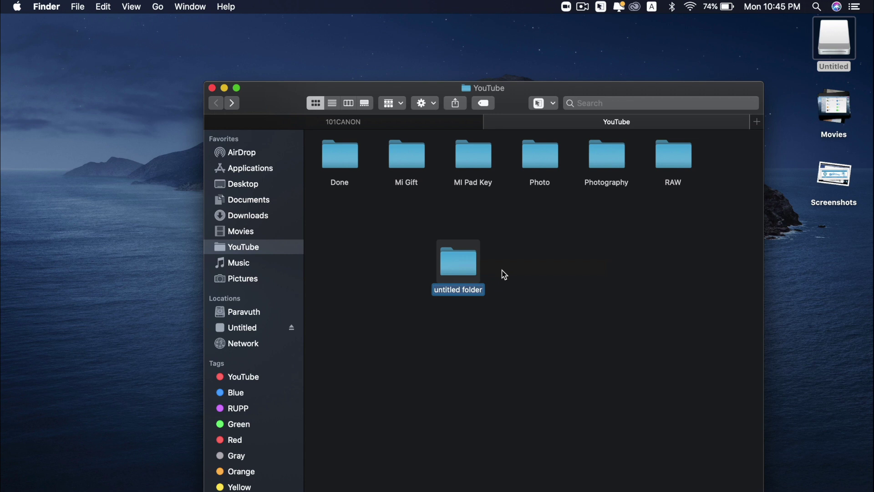
{"action": "type", "text": "New Video"}
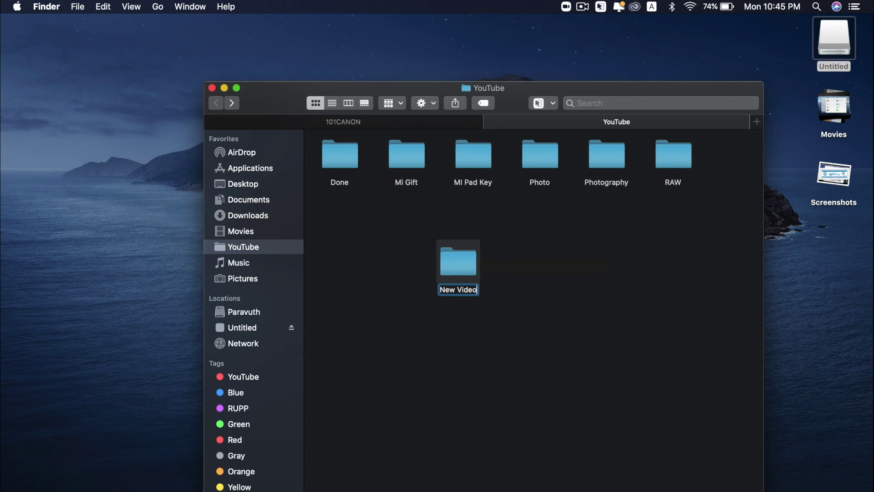
{"action": "key", "text": "Return"}
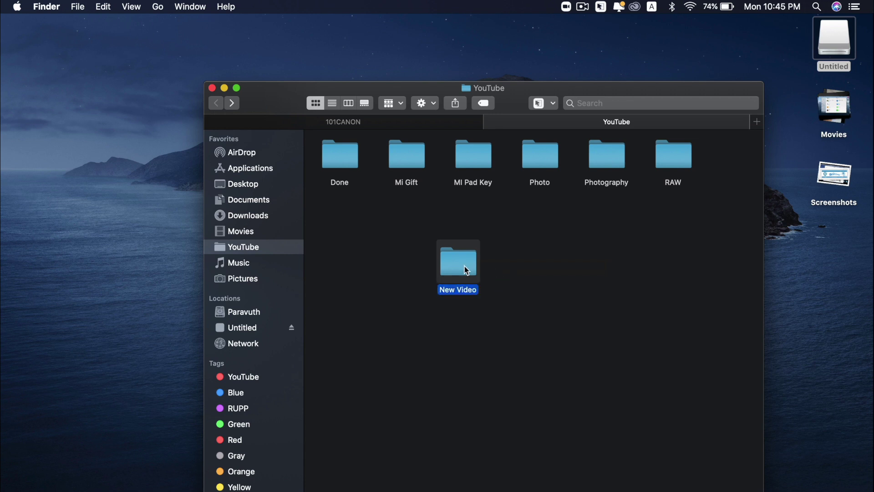
{"action": "double_click", "coordinate": [462, 265]}
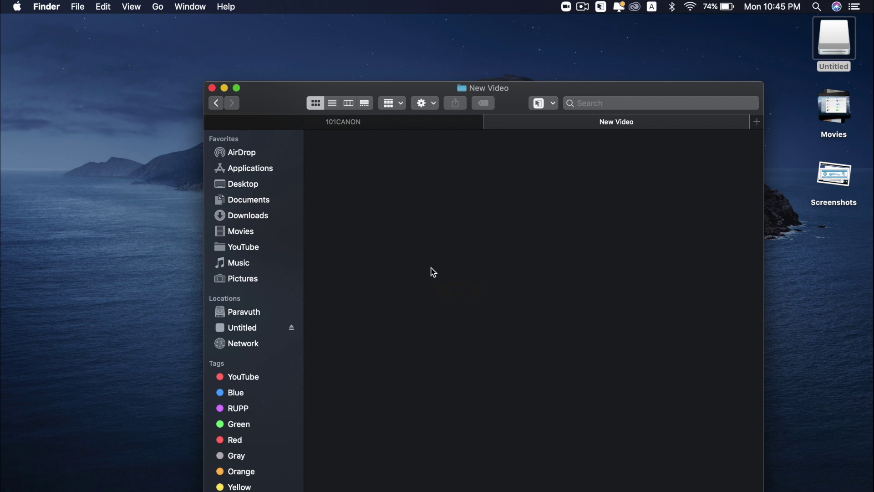
{"action": "key", "text": "super+v"}
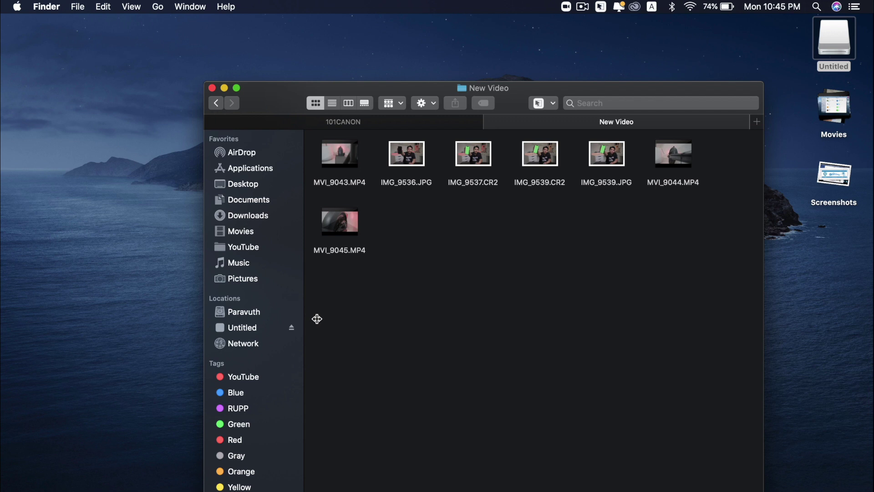
Select IMG_9532.JPG–IMG_9537.CR2 in 101CANON and use Send To > Photography.
{"action": "left_click", "coordinate": [378, 121]}
{"action": "left_click_drag", "start_coordinate": [669, 253], "coordinate": [334, 337]}
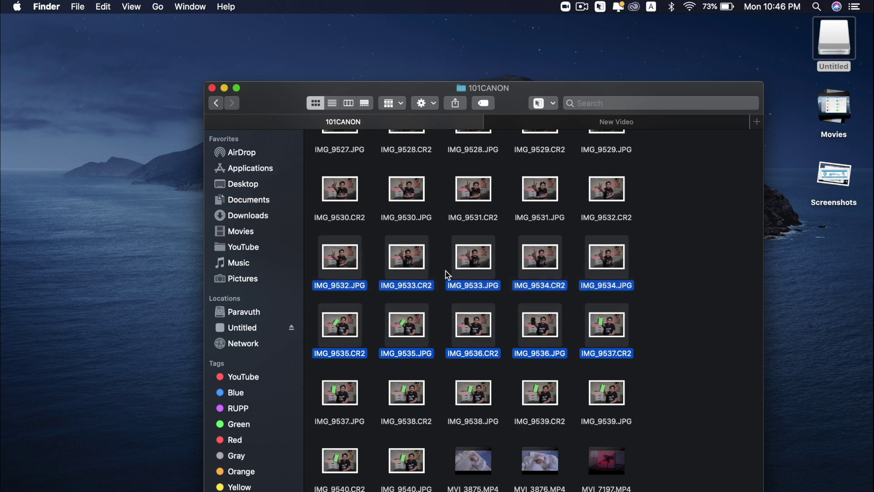
{"action": "right_click", "coordinate": [481, 264]}
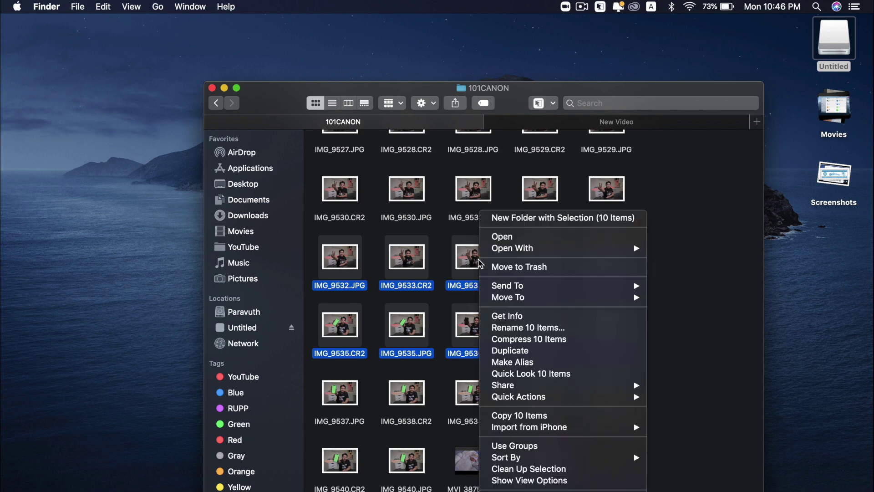
{"action": "mouse_move", "coordinate": [498, 287]}
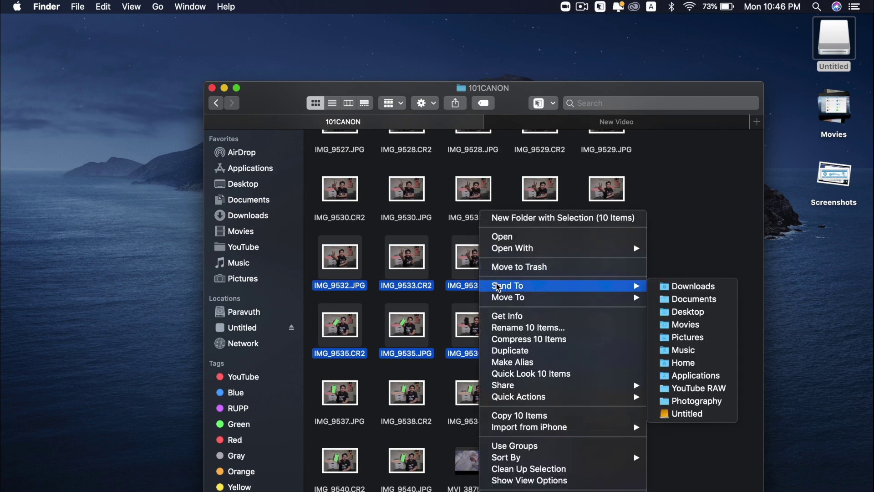
{"action": "left_click", "coordinate": [712, 401]}
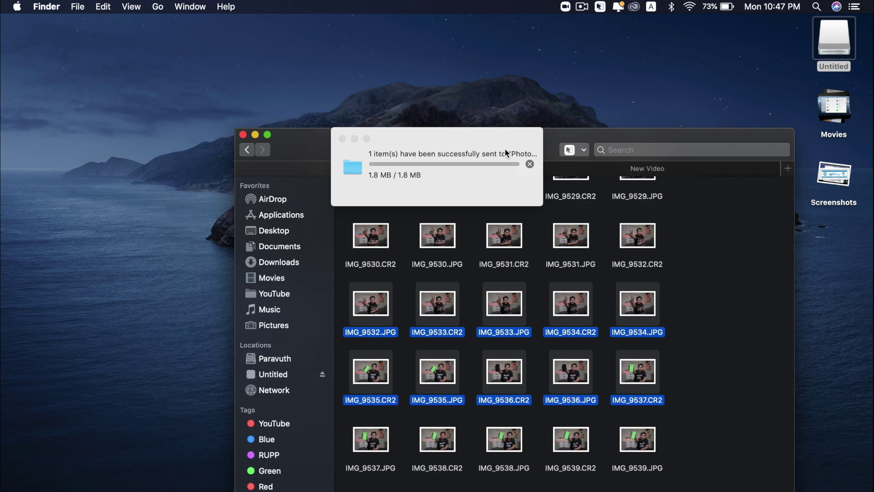
Reposition the Finder and Photography windows and clear the file selection.
{"action": "left_click_drag", "start_coordinate": [557, 149], "coordinate": [530, 104]}
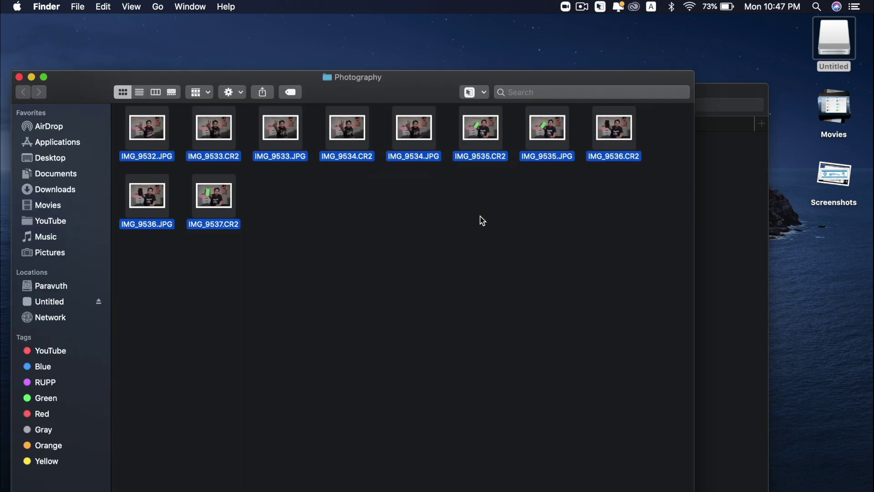
{"action": "left_click", "coordinate": [482, 221]}
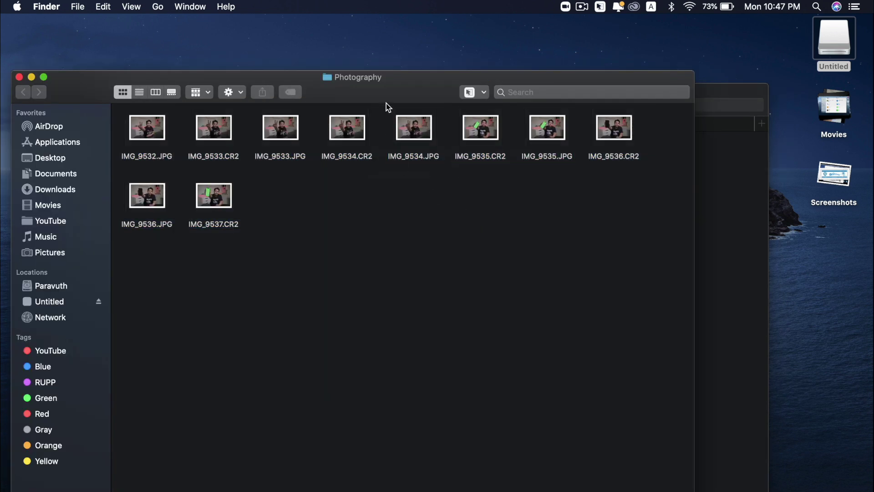
{"action": "left_click_drag", "start_coordinate": [388, 86], "coordinate": [419, 60]}
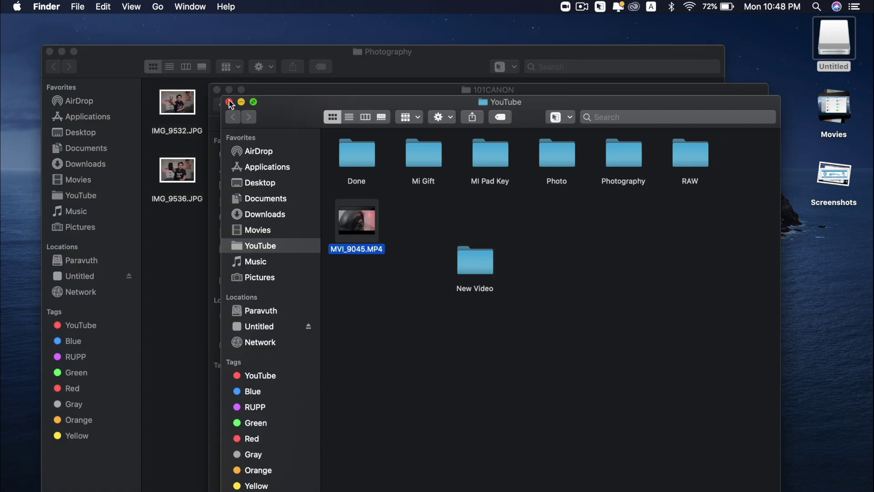
Close the YouTube, 101CANON and Photography windows, leaving only the desktop.
{"action": "left_click", "coordinate": [229, 102]}
{"action": "left_click", "coordinate": [217, 89]}
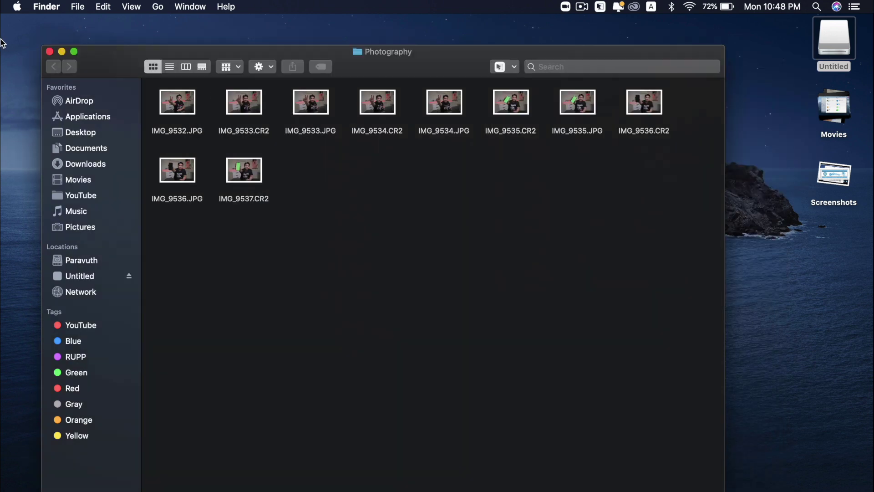
{"action": "left_click", "coordinate": [50, 51]}
{"action": "left_click", "coordinate": [342, 158]}
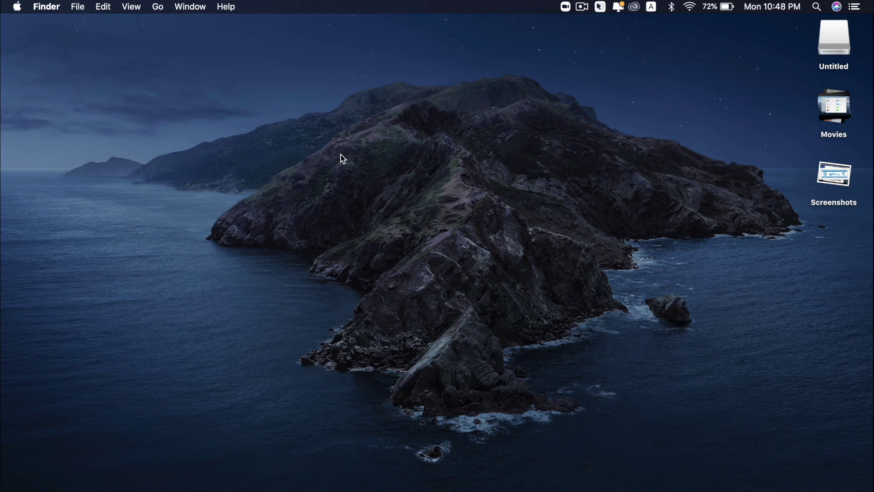
Create a Keynote file on the desktop via New File > Keynote.
{"action": "right_click", "coordinate": [340, 154]}
{"action": "mouse_move", "coordinate": [372, 195]}
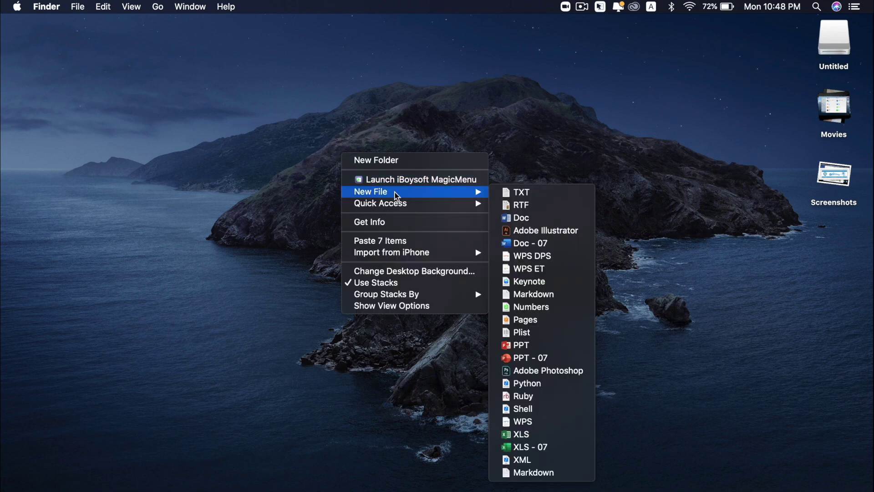
{"action": "left_click", "coordinate": [562, 282]}
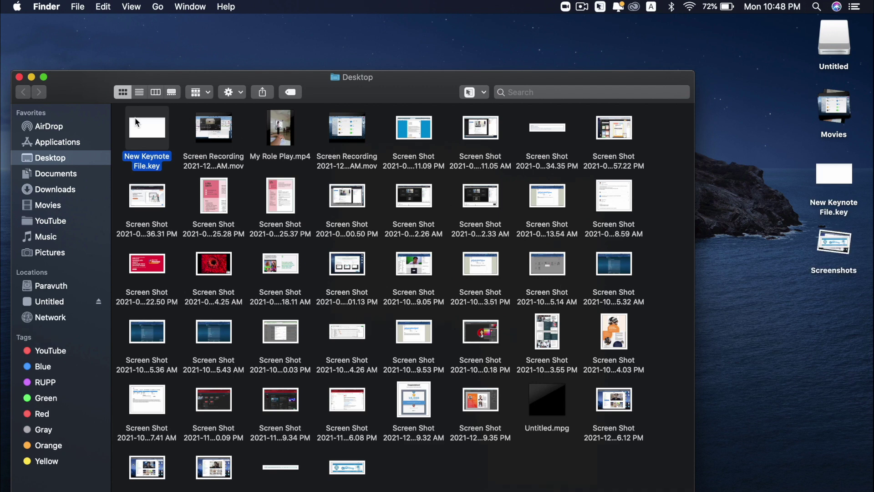
Open New Keynote File.key in Keynote to confirm it works, then quit Keynote.
{"action": "left_click", "coordinate": [826, 186]}
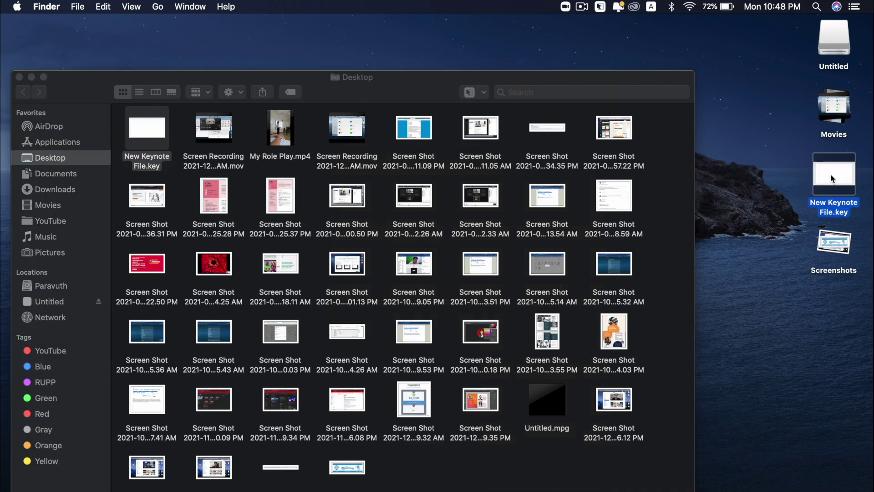
{"action": "double_click", "coordinate": [831, 178]}
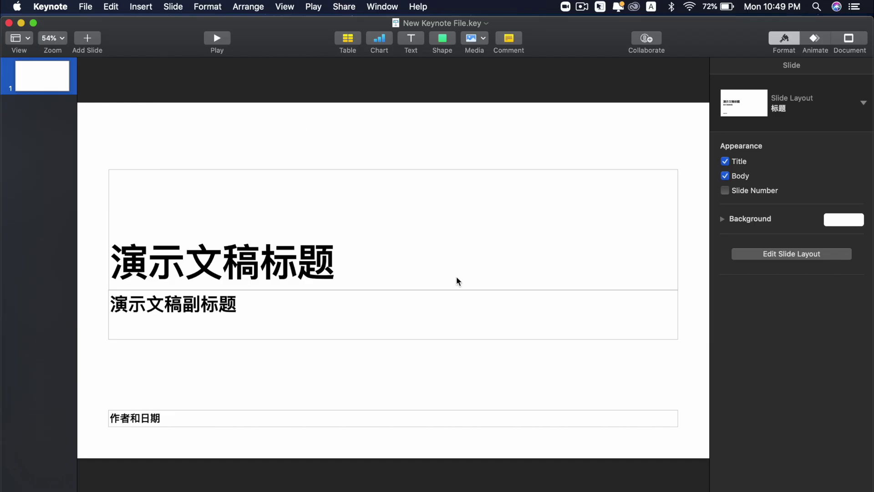
{"action": "key", "text": "super+q"}
Open the YouTube folder, holding New Video and MVI_9045.MP4, via Quick Access.
{"action": "right_click", "coordinate": [362, 175]}
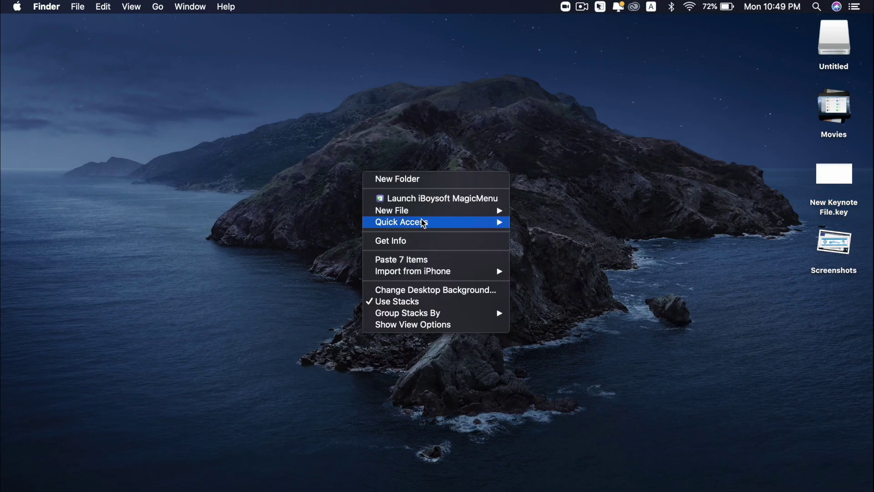
{"action": "mouse_move", "coordinate": [456, 225]}
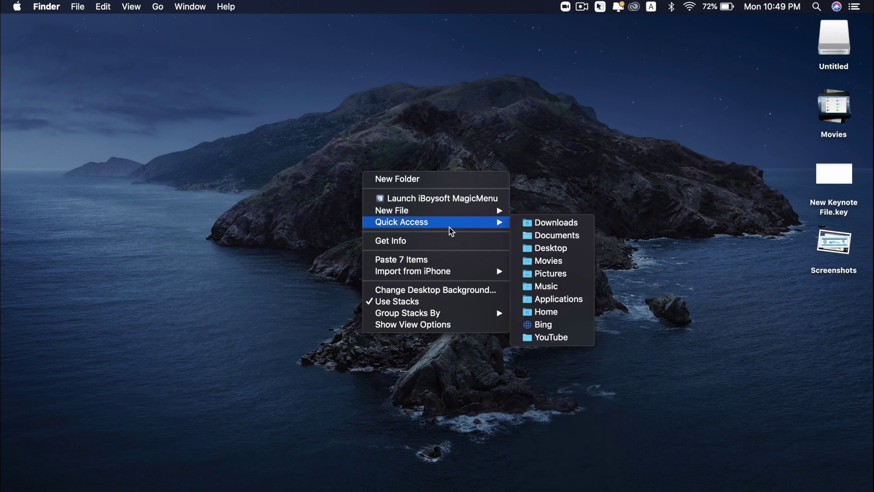
{"action": "left_click", "coordinate": [550, 338]}
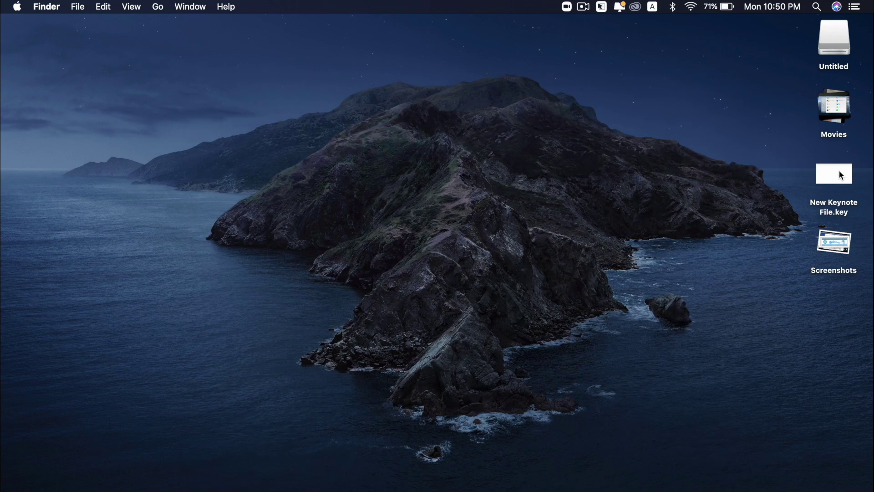
Review the Send To and Move To destinations for New Keynote File.key without moving it.
{"action": "left_click", "coordinate": [840, 173]}
{"action": "right_click", "coordinate": [840, 174]}
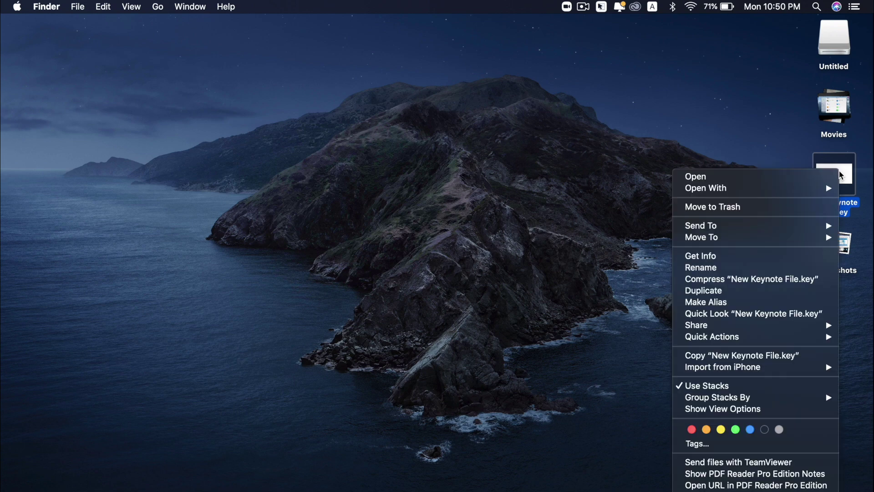
{"action": "mouse_move", "coordinate": [735, 231]}
{"action": "mouse_move", "coordinate": [767, 244]}
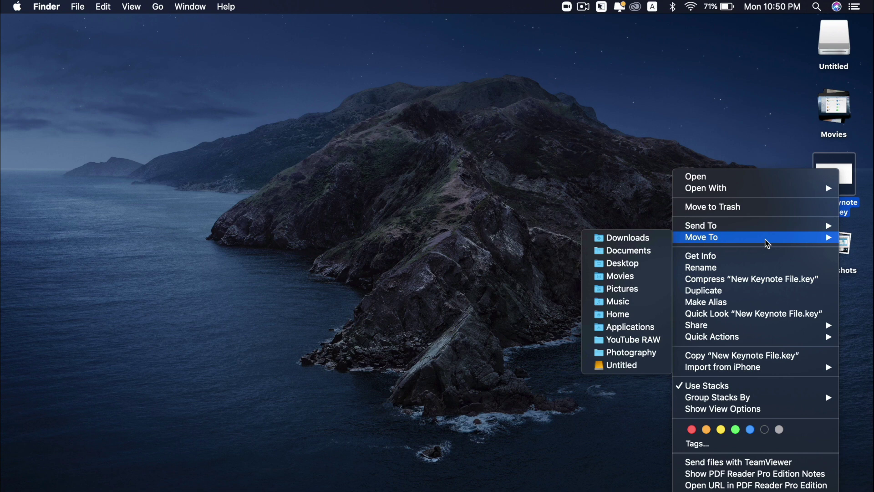
{"action": "left_click", "coordinate": [534, 318]}
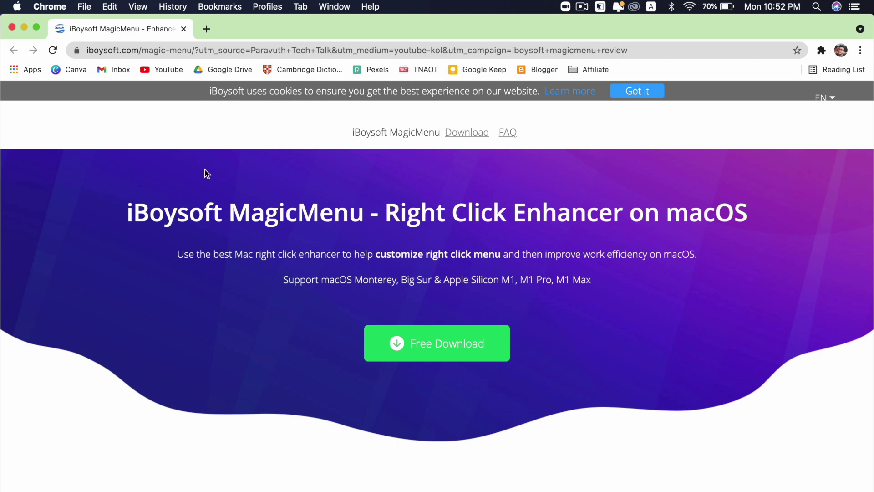
Download the MagicMenu installer with the product page's Free Download button.
{"action": "scroll", "coordinate": [373, 335], "scroll_direction": "down", "scroll_amount": 5}
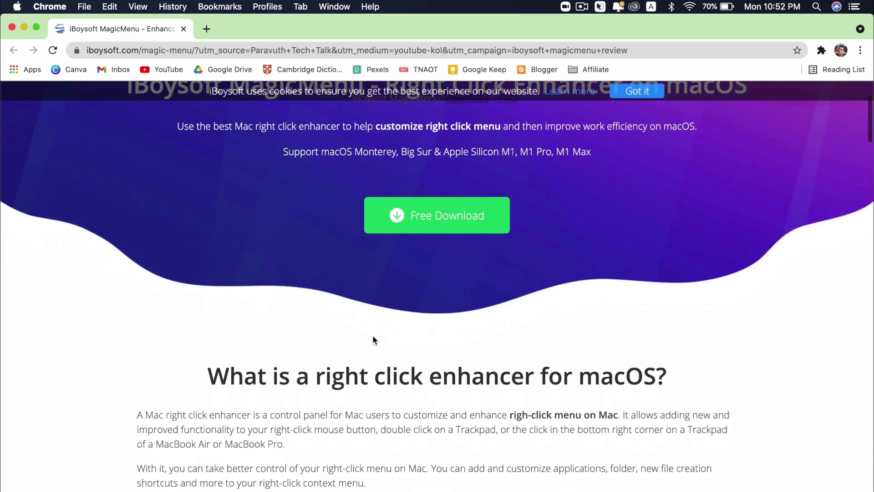
{"action": "left_click", "coordinate": [438, 214]}
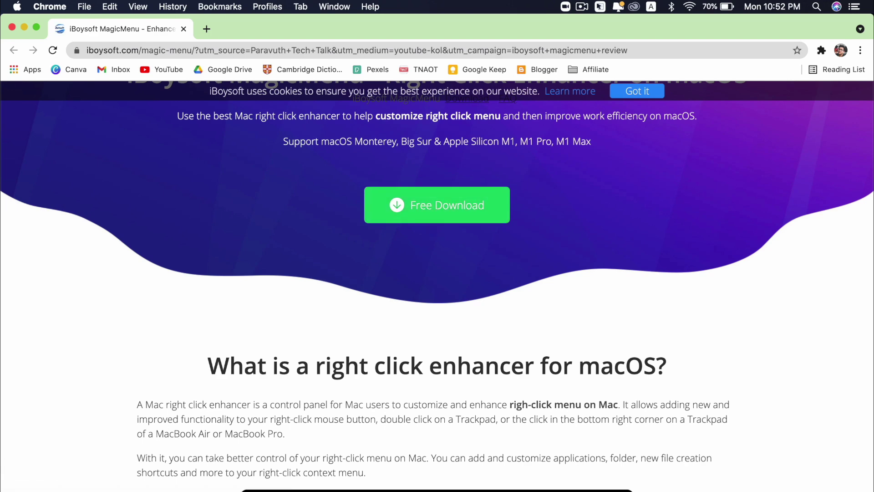
Open magicmenu 2.dmg from Downloads and run the MagicMenu installer through Continue and Install.
{"action": "left_click", "coordinate": [855, 474]}
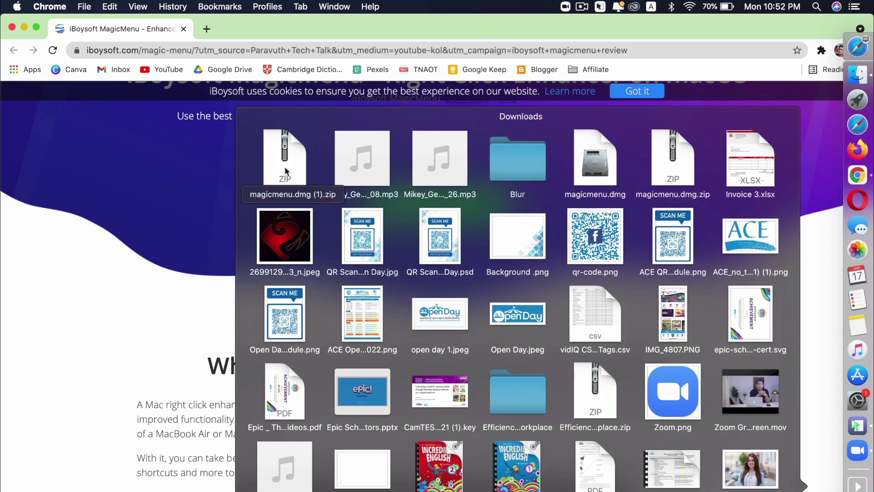
{"action": "left_click", "coordinate": [287, 171]}
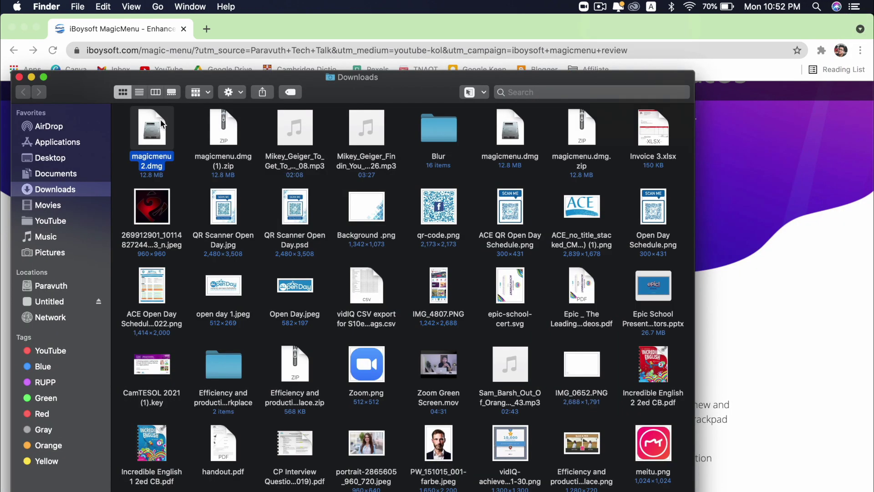
{"action": "double_click", "coordinate": [161, 123]}
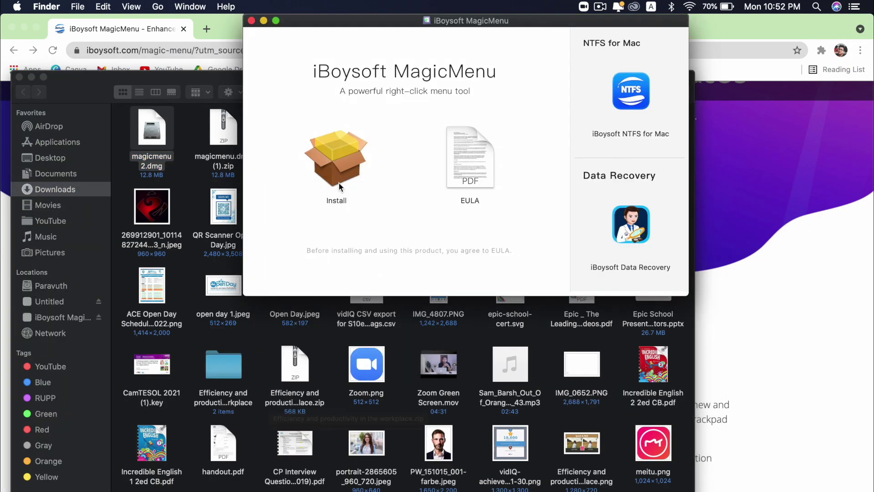
{"action": "left_click", "coordinate": [337, 161]}
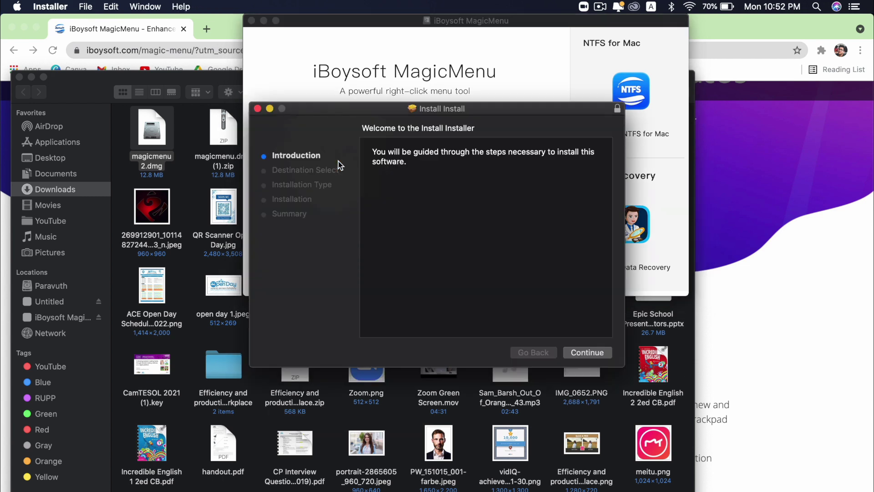
{"action": "left_click", "coordinate": [581, 353]}
{"action": "left_click", "coordinate": [583, 353]}
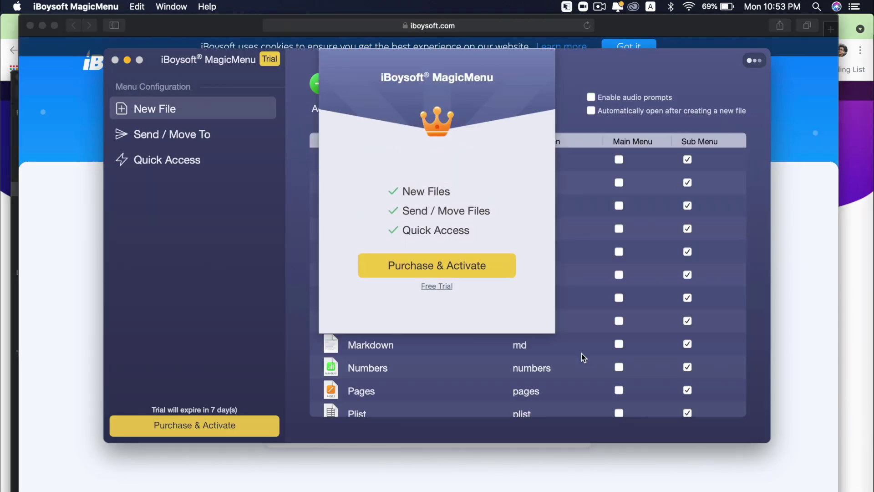
Start the free trial, then enable audio prompts and automatic opening of newly created files.
{"action": "left_click", "coordinate": [428, 287]}
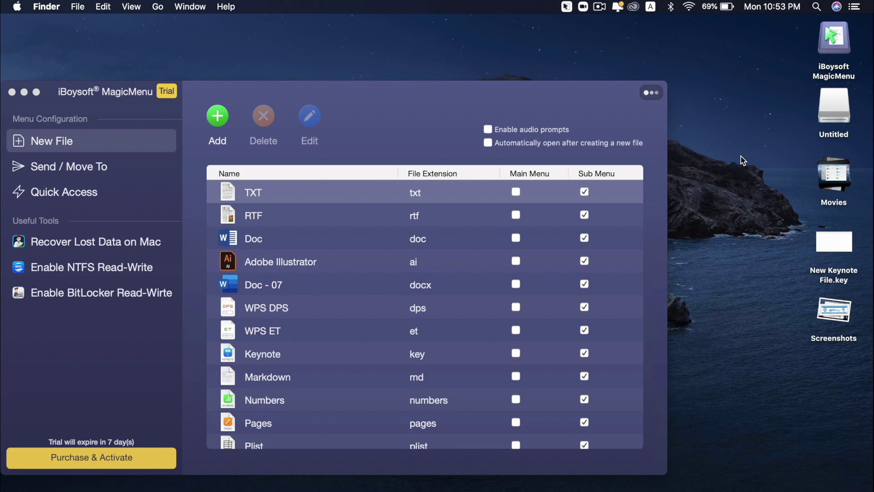
{"action": "left_click", "coordinate": [494, 131]}
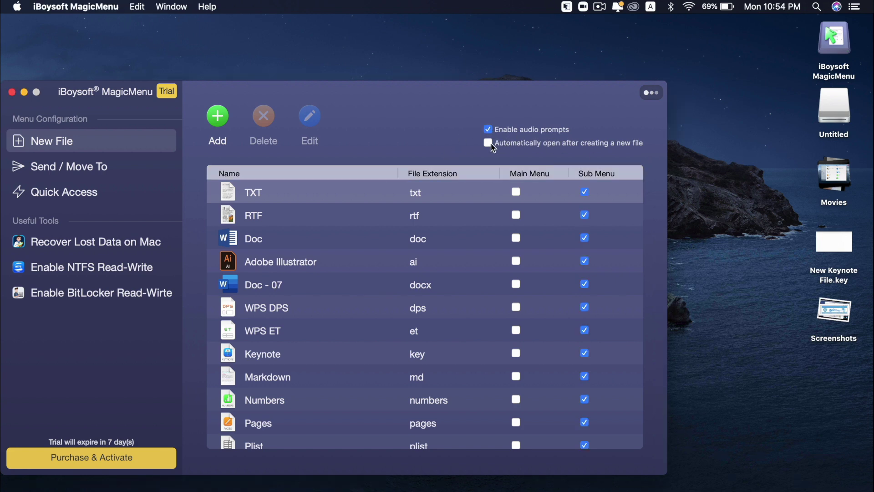
{"action": "left_click", "coordinate": [491, 144]}
Look over the Send / Move To and Quick Access lists, ending on Send / Move To.
{"action": "left_click", "coordinate": [55, 169]}
{"action": "left_click", "coordinate": [52, 184]}
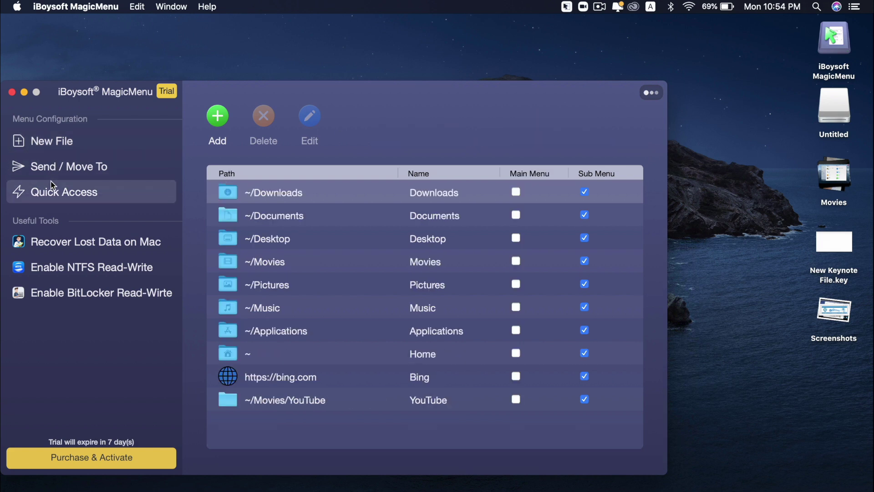
{"action": "left_click", "coordinate": [70, 169]}
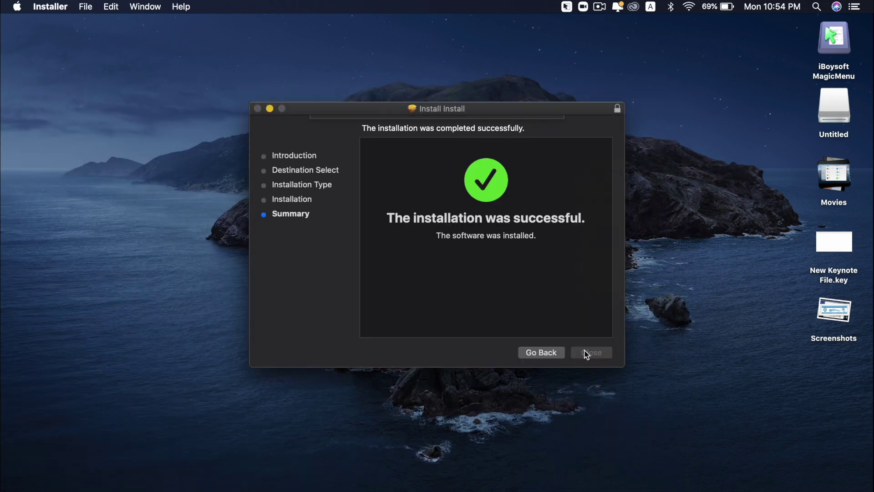
Close the installer, keeping it rather than moving it to the Trash.
{"action": "left_click", "coordinate": [587, 353]}
{"action": "left_click", "coordinate": [448, 178]}
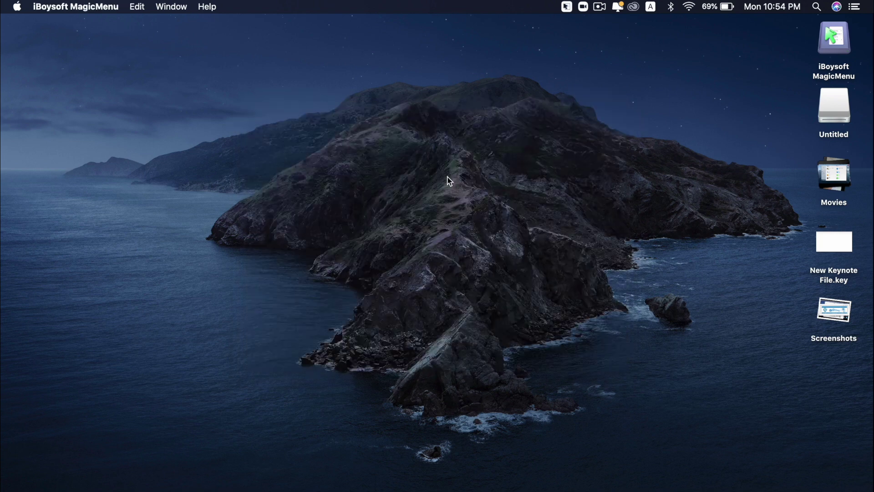
{"action": "left_click", "coordinate": [511, 183]}
Quit and relaunch MagicMenu from Launchpad, continue the free trial, and move its window left.
{"action": "left_click", "coordinate": [565, 8]}
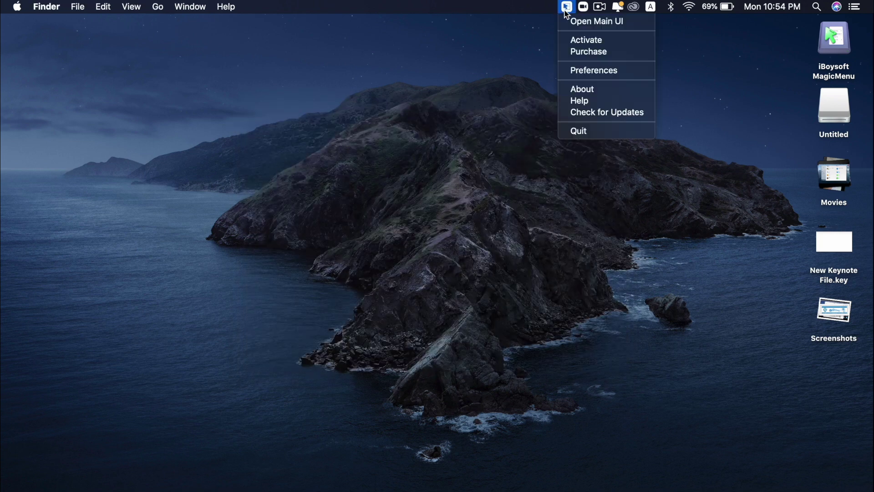
{"action": "left_click", "coordinate": [579, 131]}
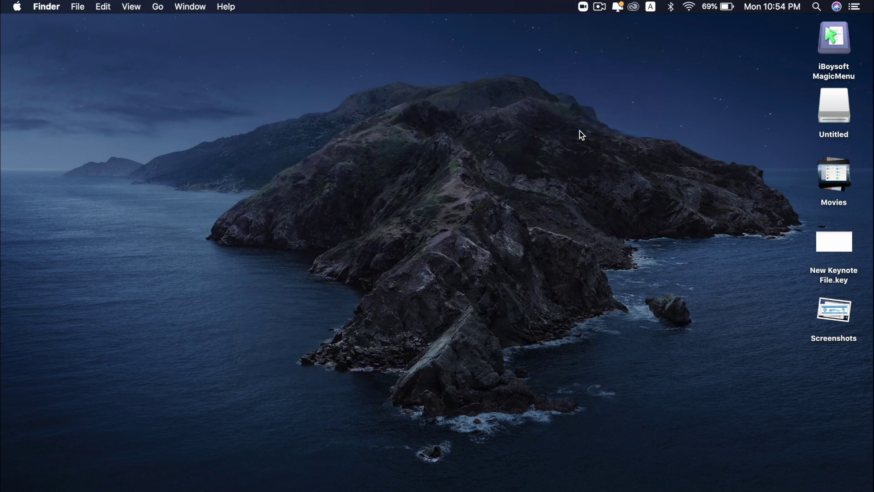
{"action": "key", "text": "F4"}
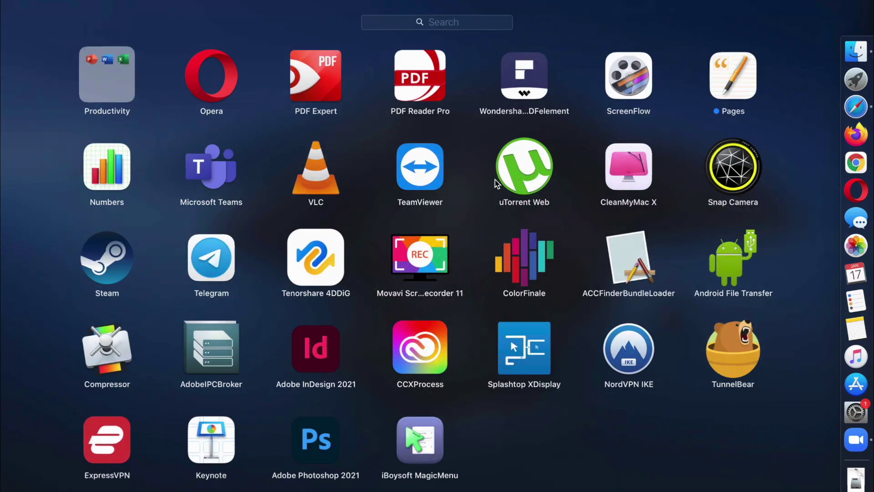
{"action": "left_click", "coordinate": [420, 437]}
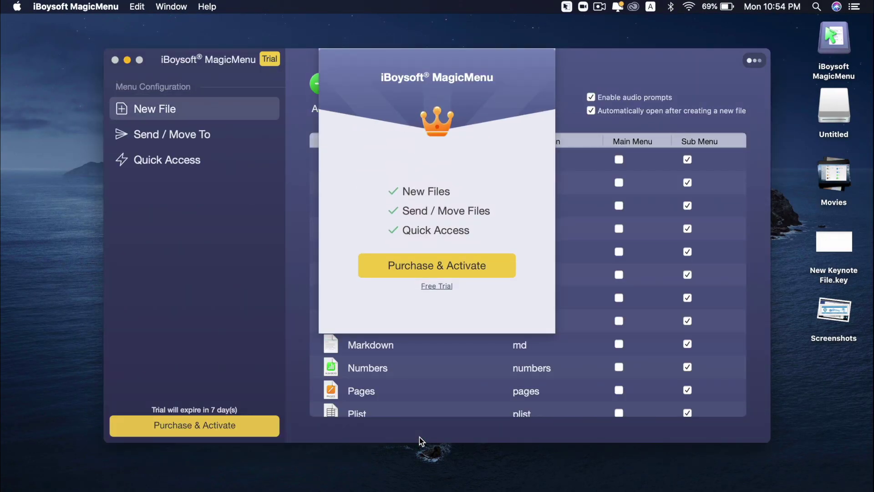
{"action": "left_click", "coordinate": [433, 287]}
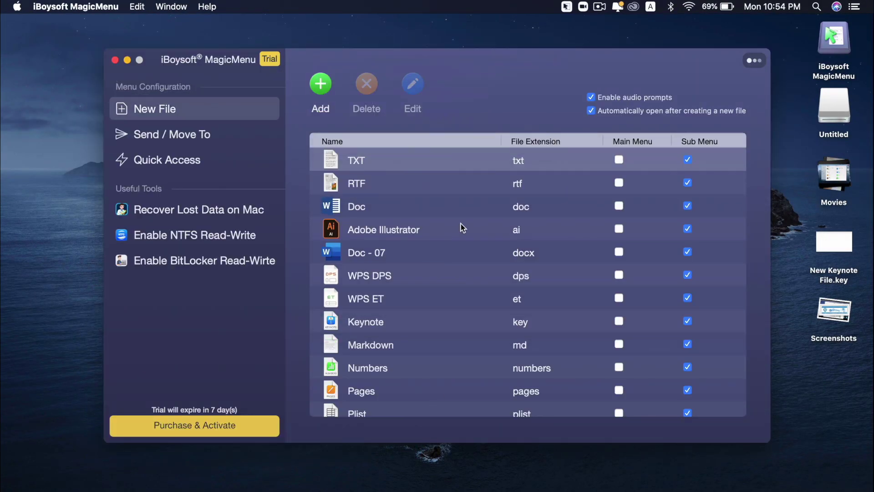
{"action": "left_click_drag", "start_coordinate": [577, 103], "coordinate": [472, 99]}
{"action": "right_click", "coordinate": [735, 166]}
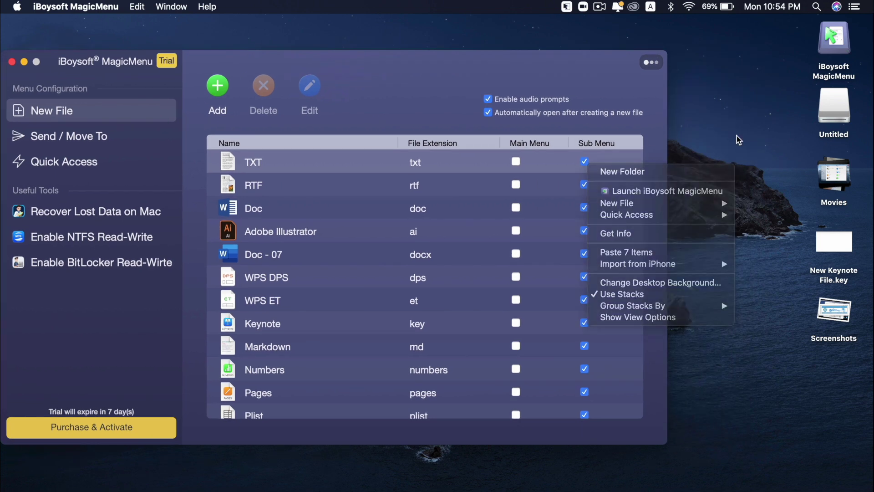
{"action": "left_click", "coordinate": [736, 136]}
{"action": "right_click", "coordinate": [737, 136]}
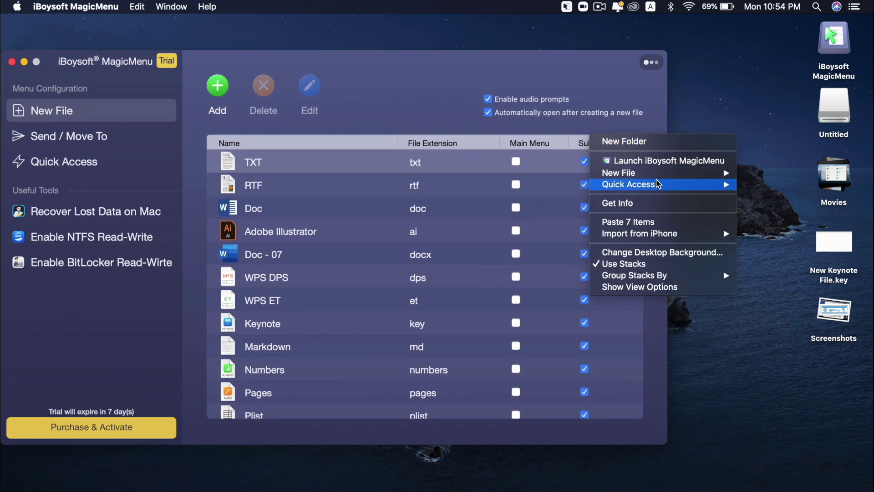
{"action": "mouse_move", "coordinate": [676, 176]}
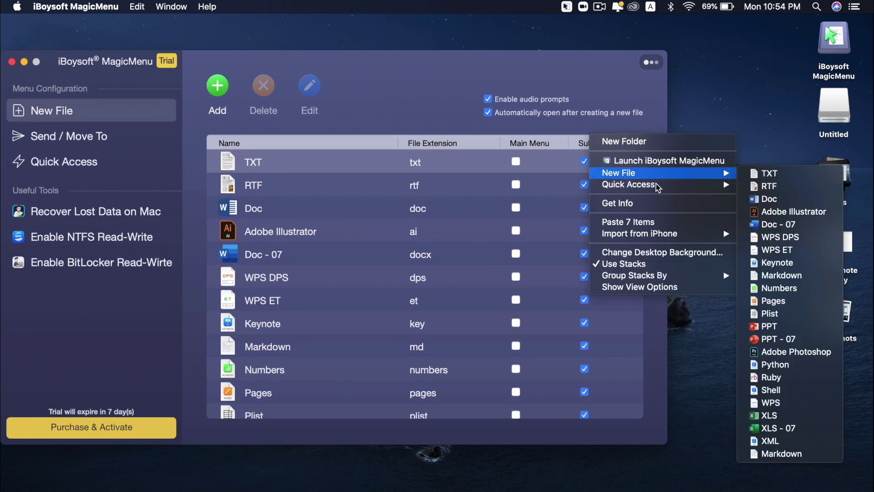
{"action": "left_click", "coordinate": [719, 104]}
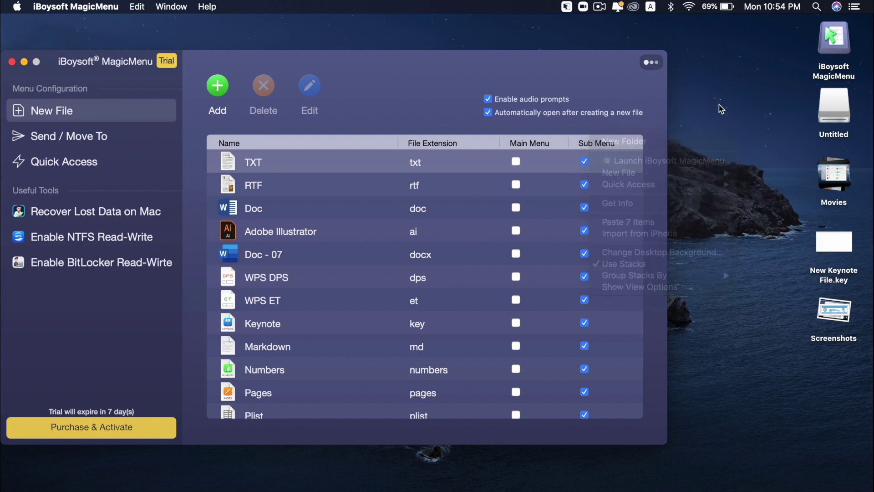
{"action": "right_click", "coordinate": [719, 105]}
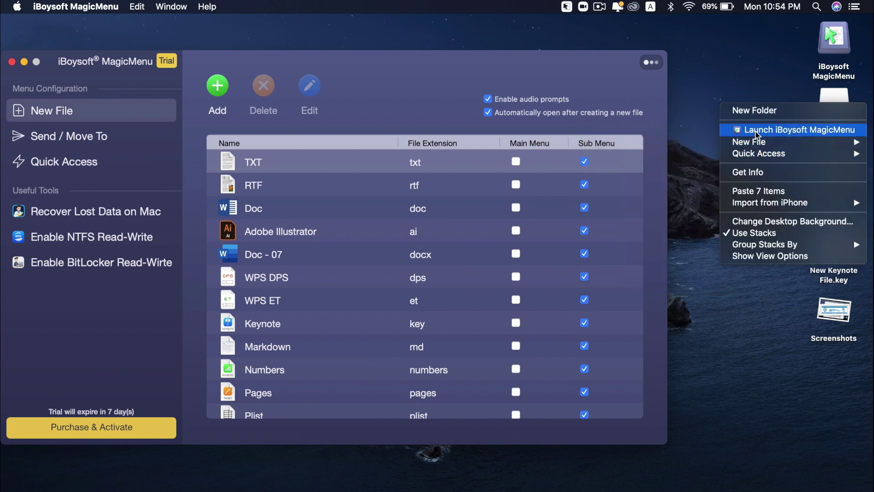
{"action": "mouse_move", "coordinate": [746, 147]}
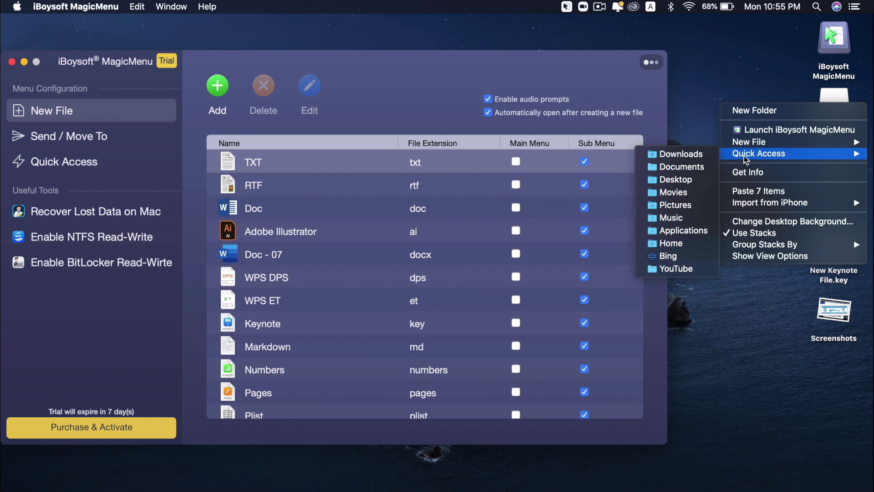
{"action": "left_click", "coordinate": [676, 269]}
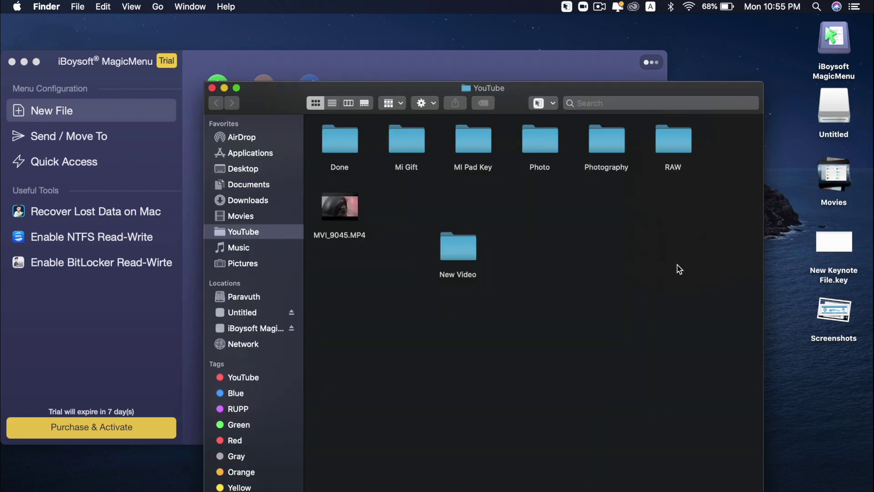
{"action": "left_click", "coordinate": [212, 88]}
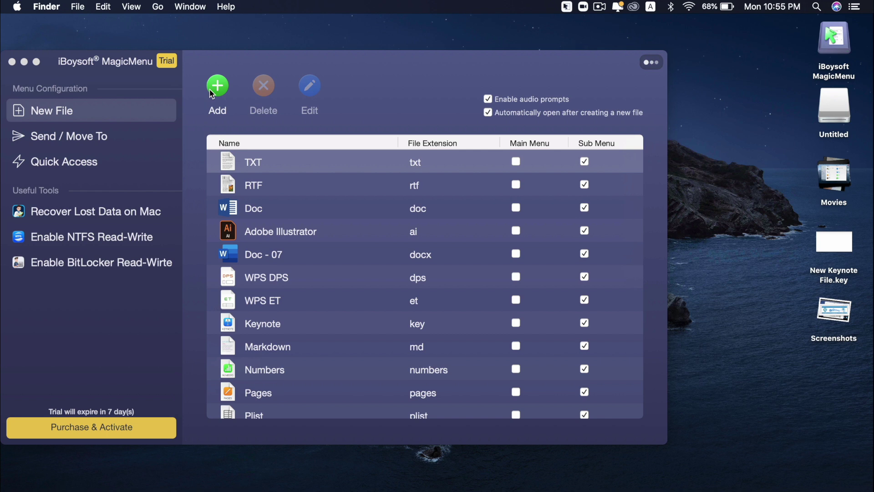
Show the desktop's New File submenu listing templates from TXT through XLS - 07 and Markdown.
{"action": "left_click_drag", "start_coordinate": [341, 75], "coordinate": [415, 83]}
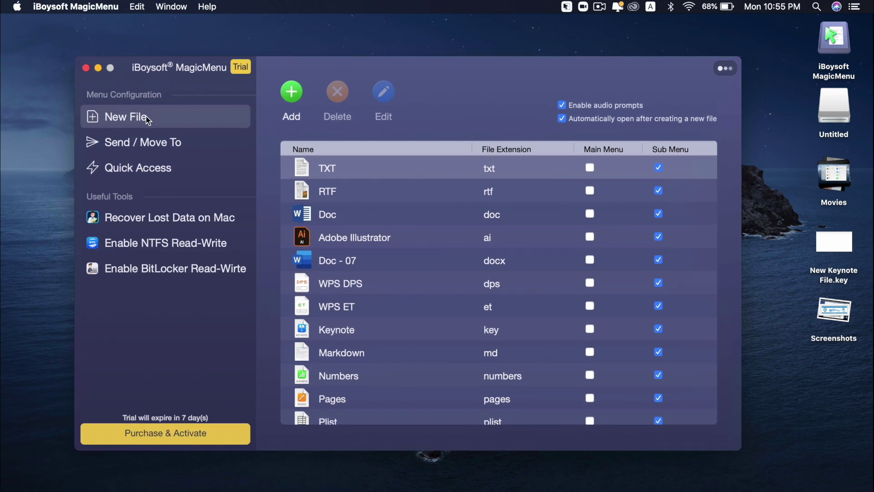
{"action": "right_click", "coordinate": [399, 45]}
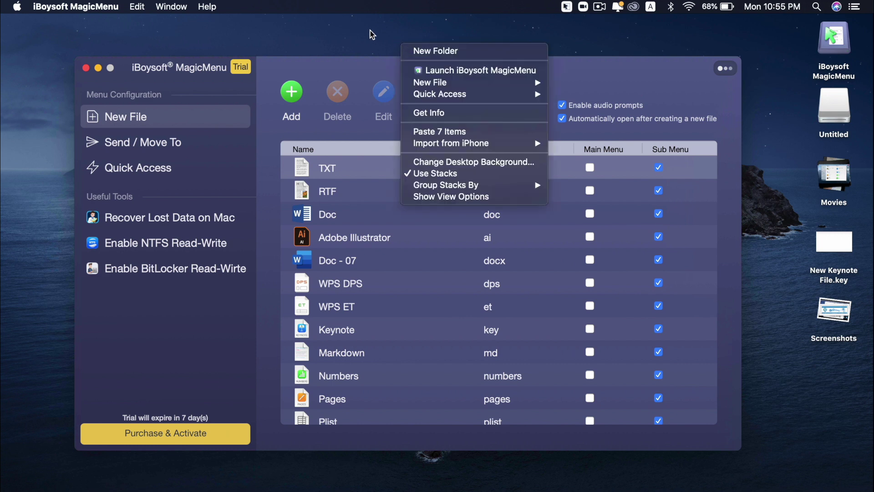
{"action": "left_click", "coordinate": [316, 34]}
{"action": "right_click", "coordinate": [329, 34]}
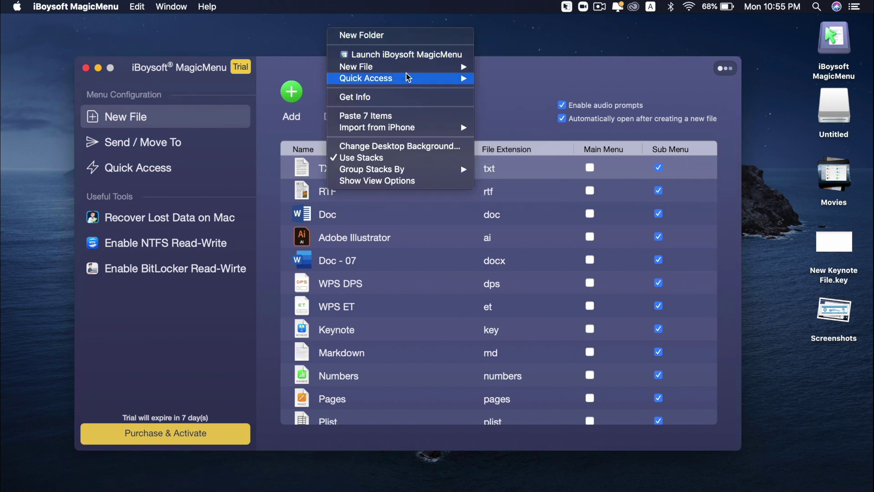
{"action": "mouse_move", "coordinate": [437, 67]}
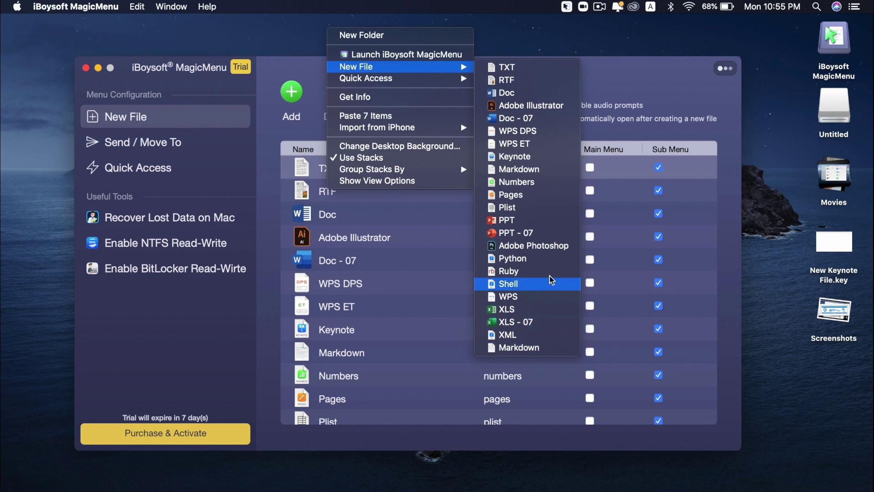
Open the add-template form, browse the Applications folder for a template file, then cancel.
{"action": "left_click", "coordinate": [550, 116]}
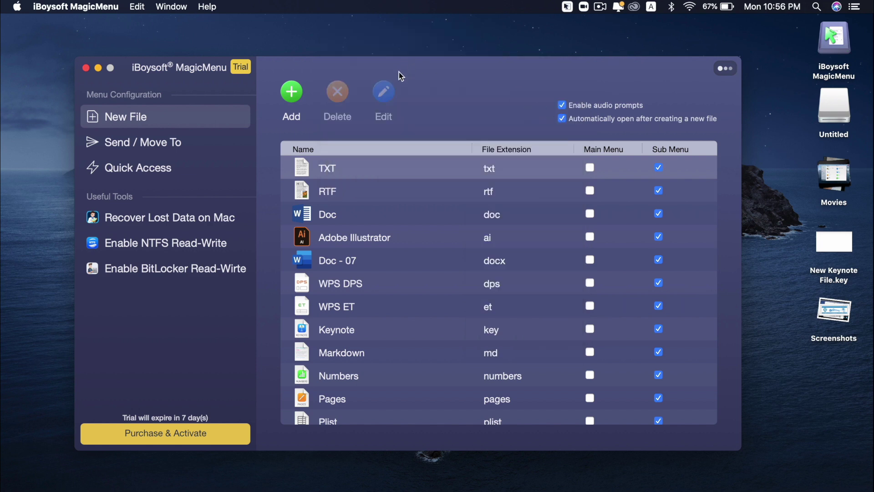
{"action": "left_click", "coordinate": [291, 92]}
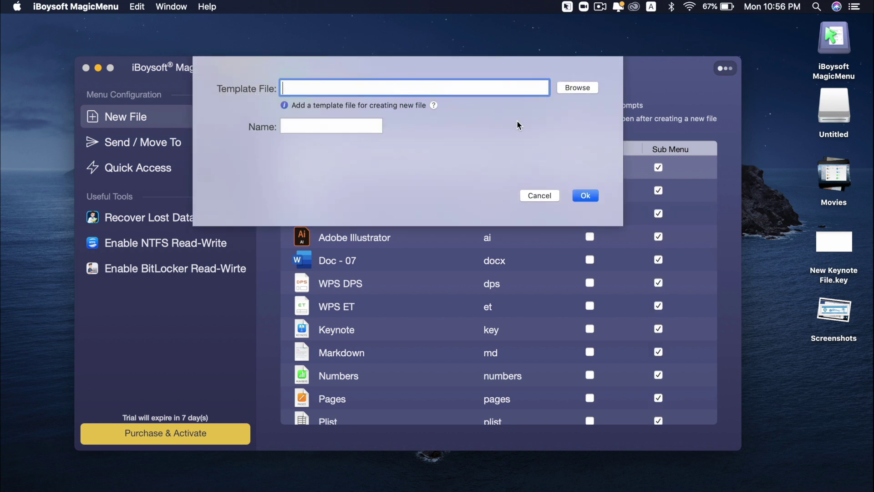
{"action": "left_click", "coordinate": [577, 89]}
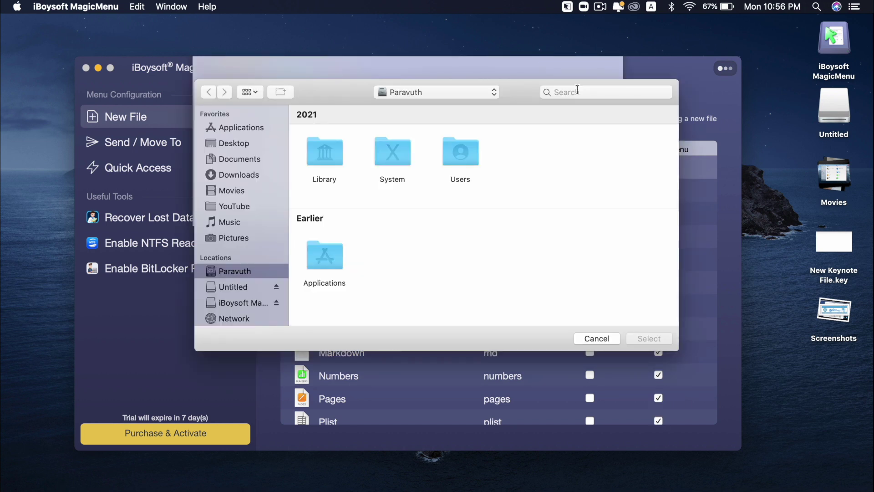
{"action": "left_click", "coordinate": [228, 127]}
{"action": "scroll", "coordinate": [457, 250], "scroll_direction": "left", "scroll_amount": 10}
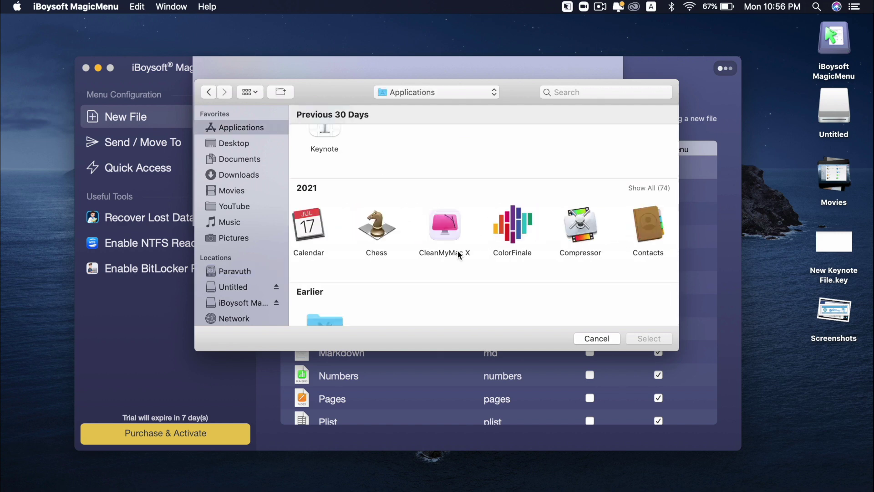
{"action": "left_click", "coordinate": [596, 338]}
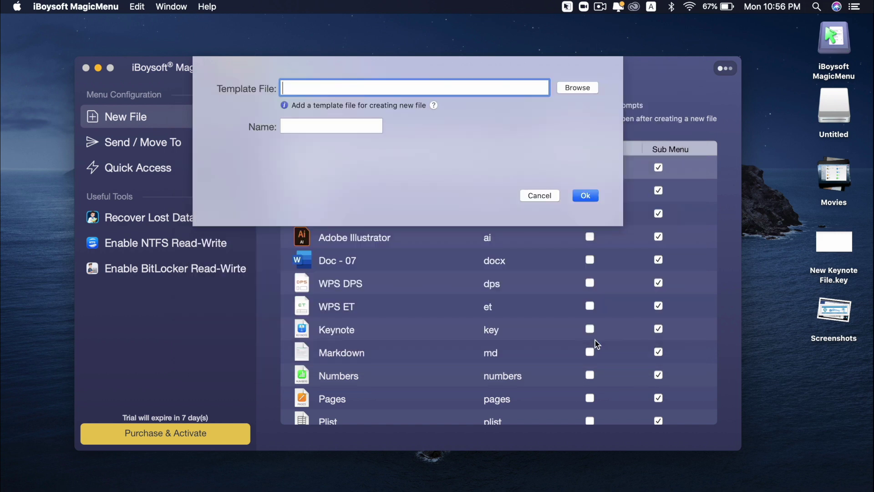
Focus the template Name field and check the desktop's New File submenu.
{"action": "left_click", "coordinate": [312, 129]}
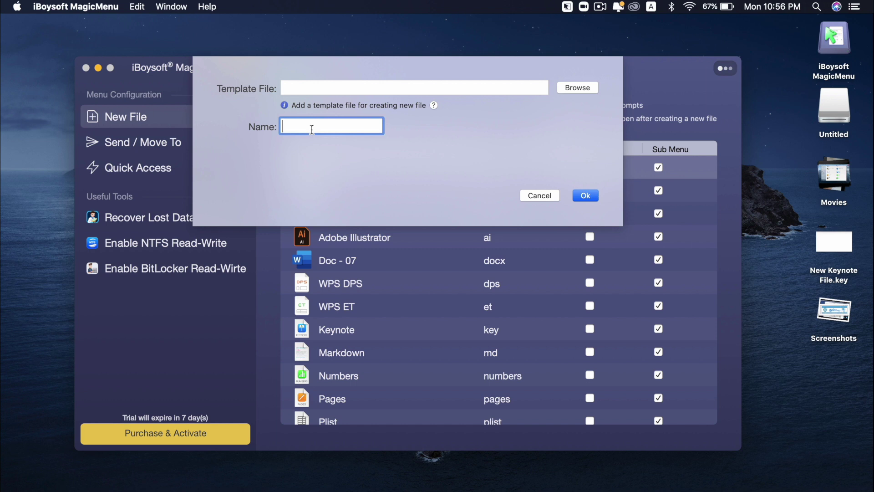
{"action": "right_click", "coordinate": [528, 47]}
{"action": "mouse_move", "coordinate": [590, 86]}
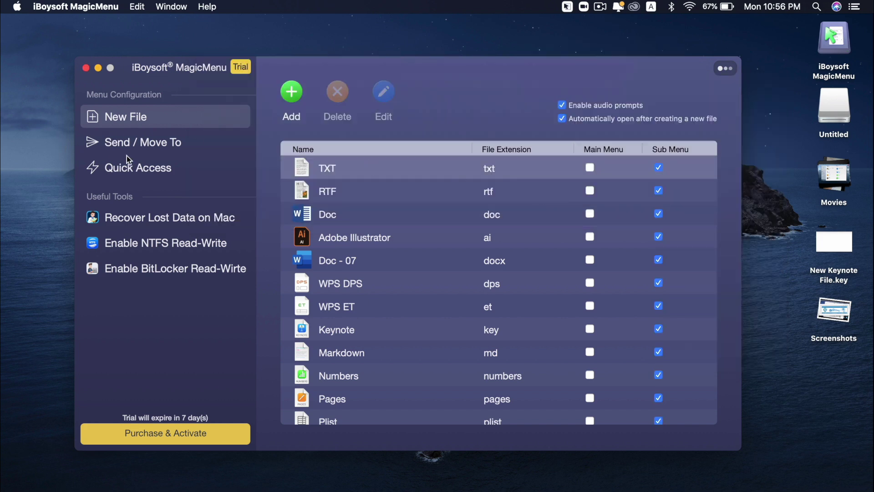
Review the Send / Move To list, selecting the ~/Movies/YouTube and Photography destinations.
{"action": "left_click", "coordinate": [129, 162]}
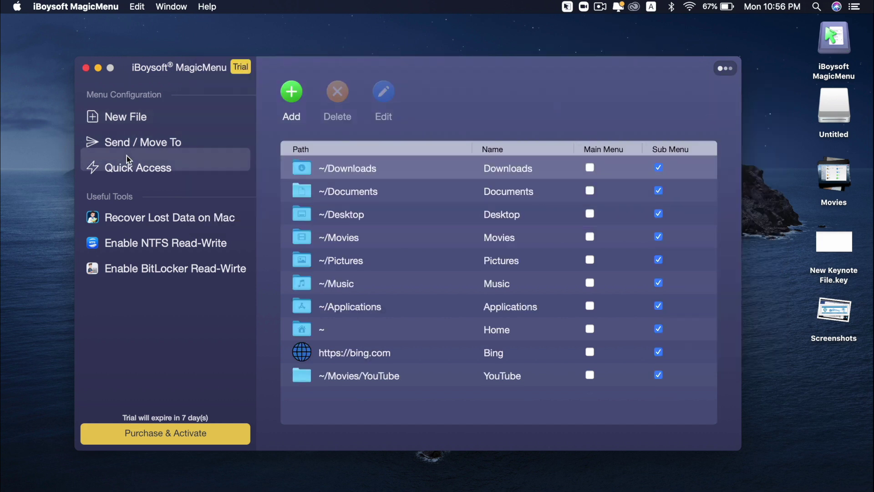
{"action": "left_click", "coordinate": [149, 150]}
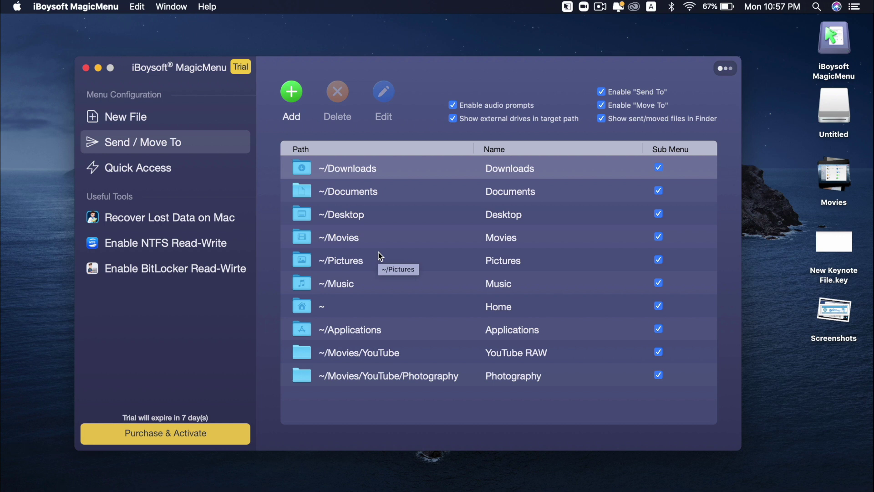
{"action": "left_click", "coordinate": [398, 359]}
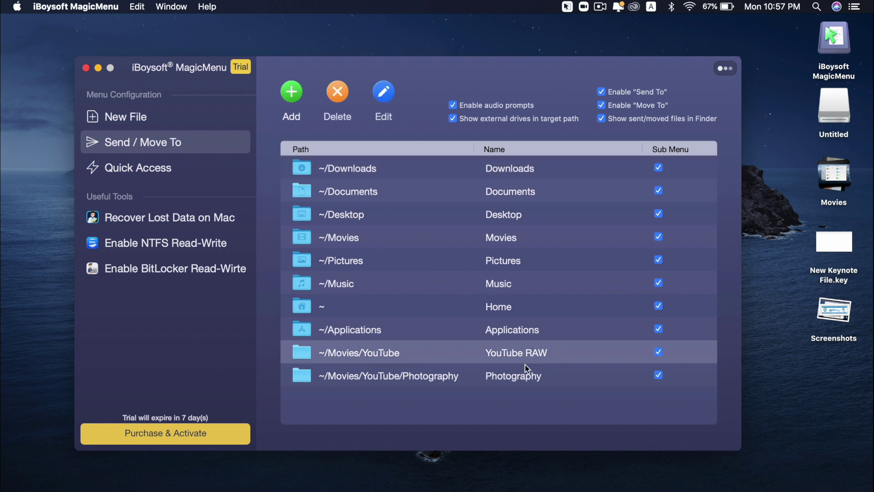
{"action": "left_click", "coordinate": [524, 376]}
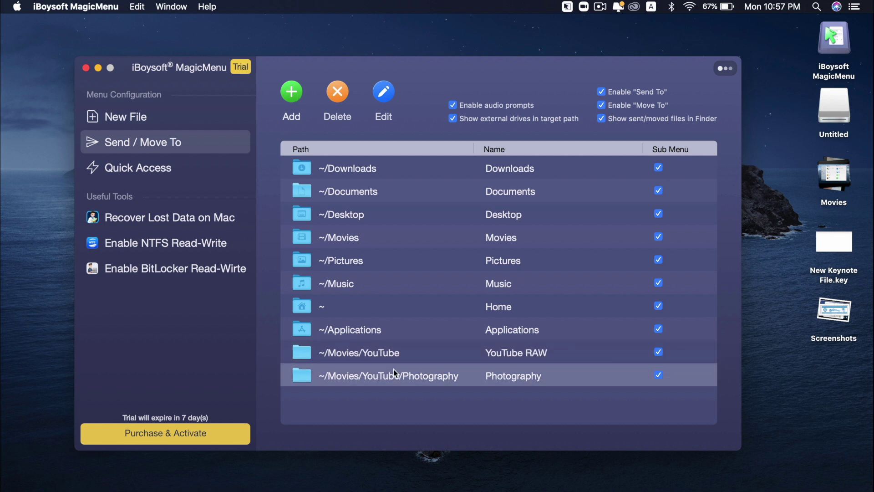
Add ~/Movies/YouTube/MI Pad Key as a Send / Move To destination named MI Pad Key.
{"action": "left_click", "coordinate": [295, 94]}
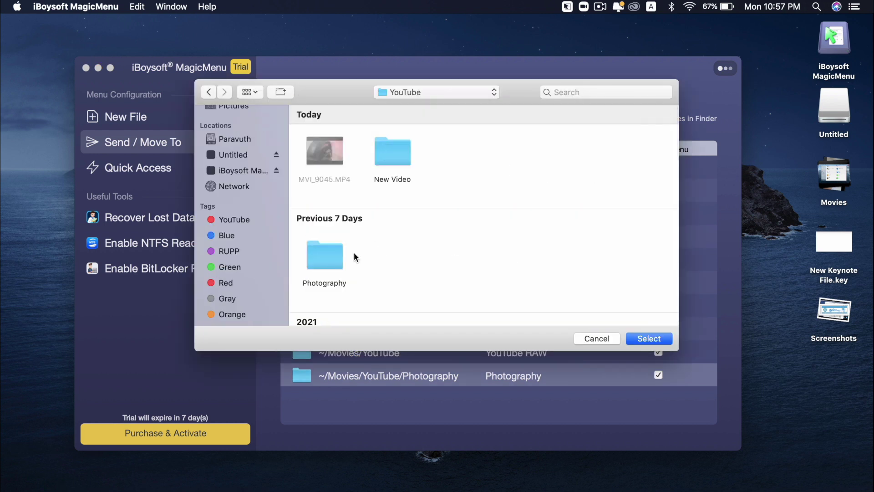
{"action": "scroll", "coordinate": [354, 257], "scroll_direction": "down", "scroll_amount": 4}
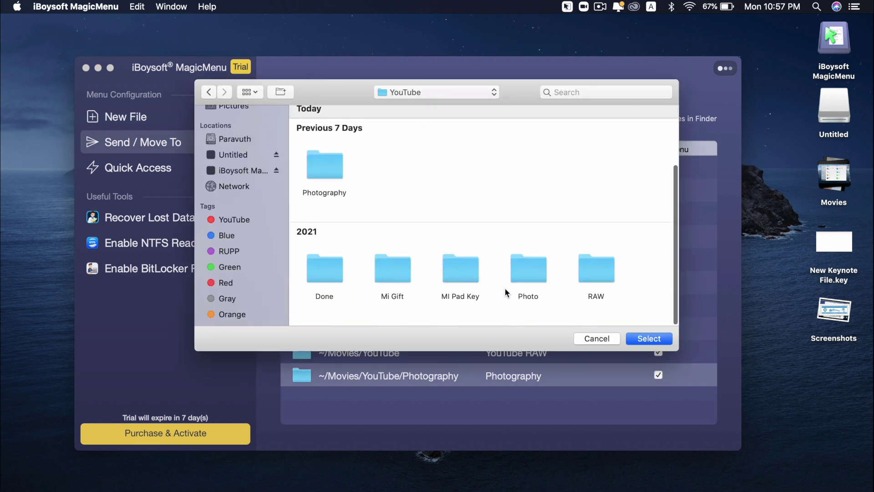
{"action": "left_click", "coordinate": [471, 276]}
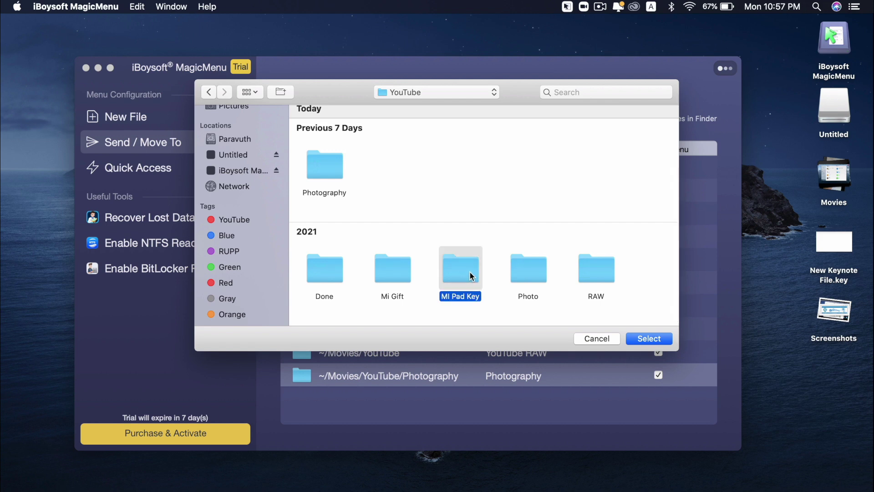
{"action": "left_click", "coordinate": [632, 338]}
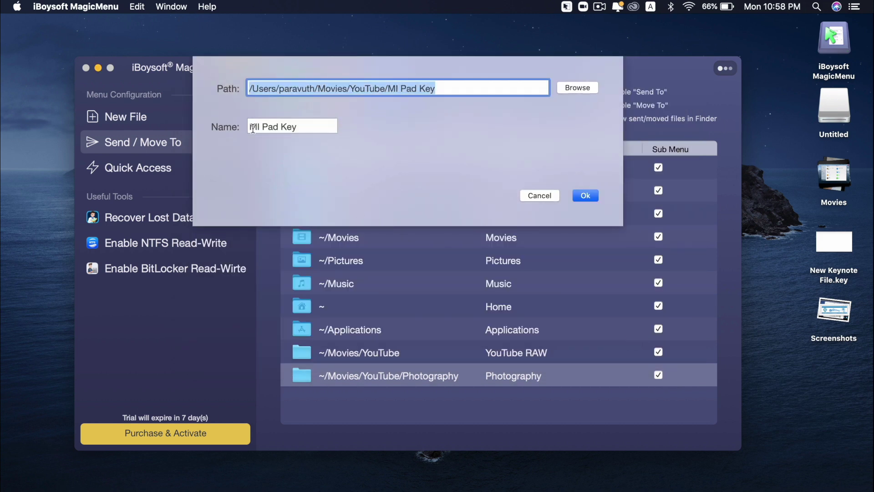
{"action": "key", "text": "Tab"}
{"action": "left_click", "coordinate": [310, 125]}
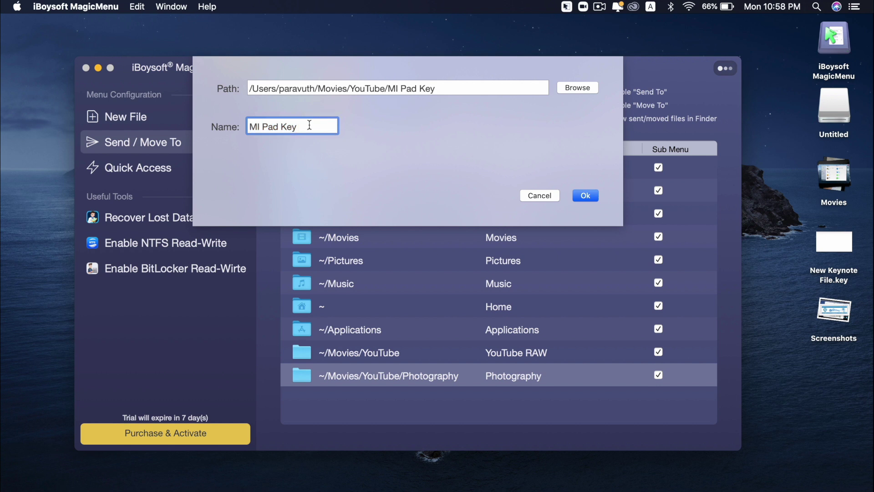
{"action": "left_click", "coordinate": [587, 195]}
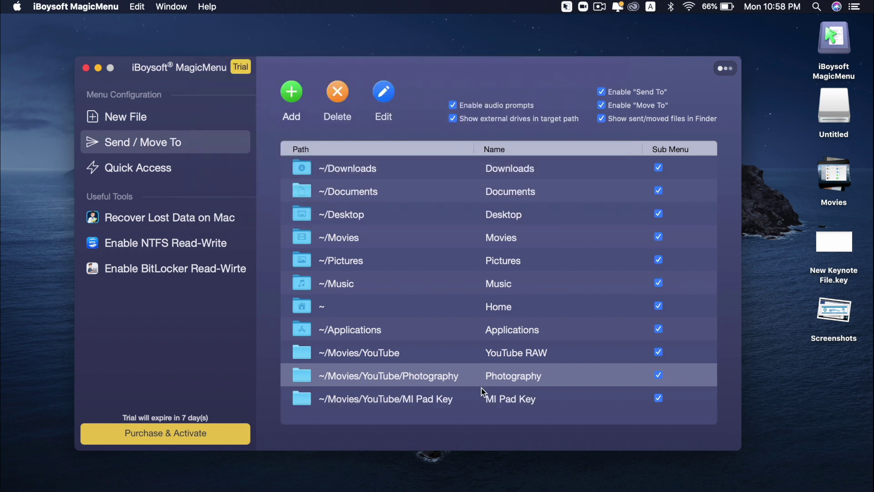
{"action": "left_click", "coordinate": [421, 400]}
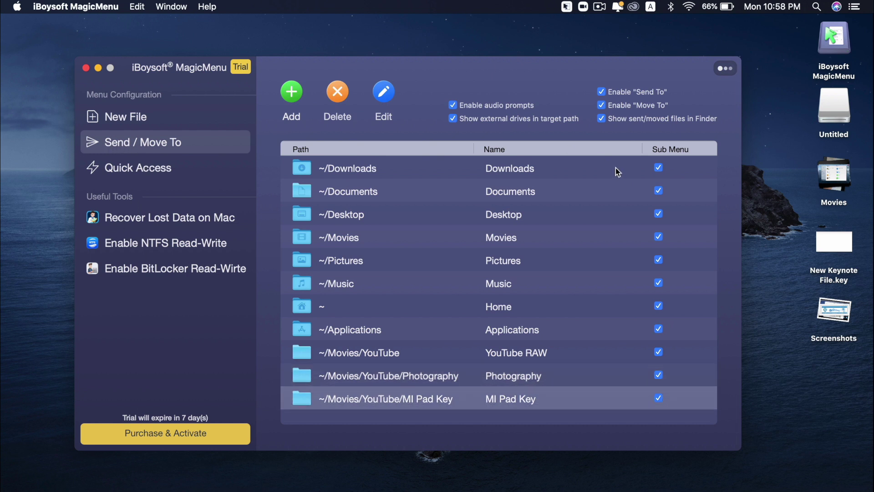
Right-click New Keynote File.key to see MI Pad Key in the Move To and Send To submenus.
{"action": "left_click", "coordinate": [755, 172]}
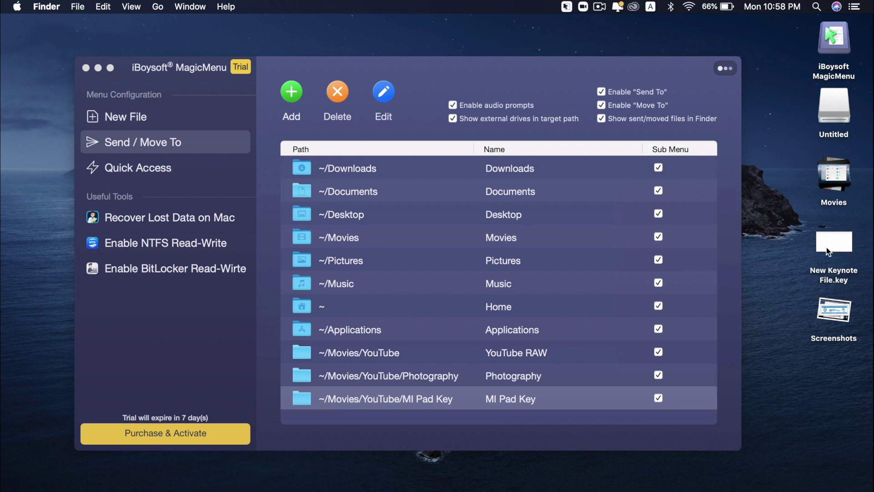
{"action": "left_click", "coordinate": [828, 232]}
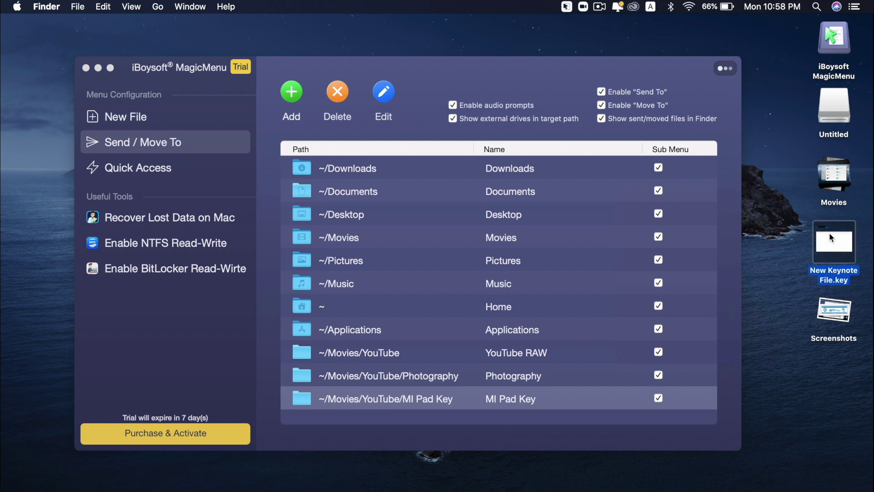
{"action": "right_click", "coordinate": [829, 232]}
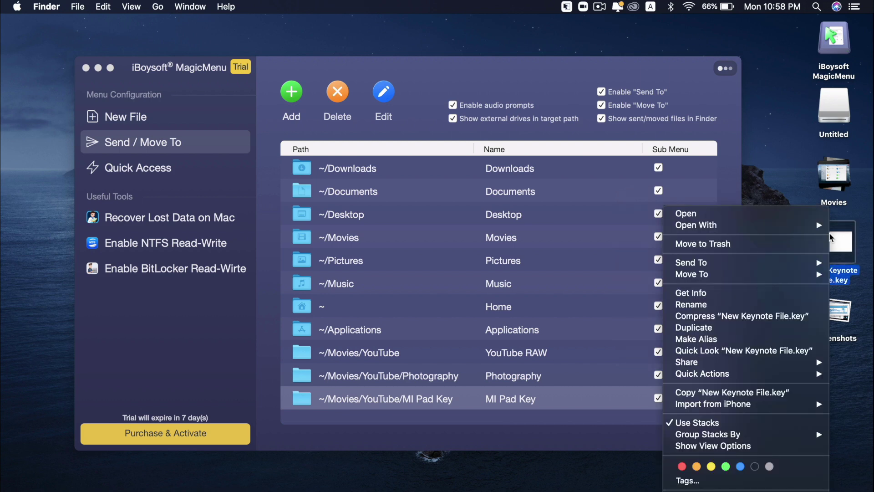
{"action": "mouse_move", "coordinate": [759, 264]}
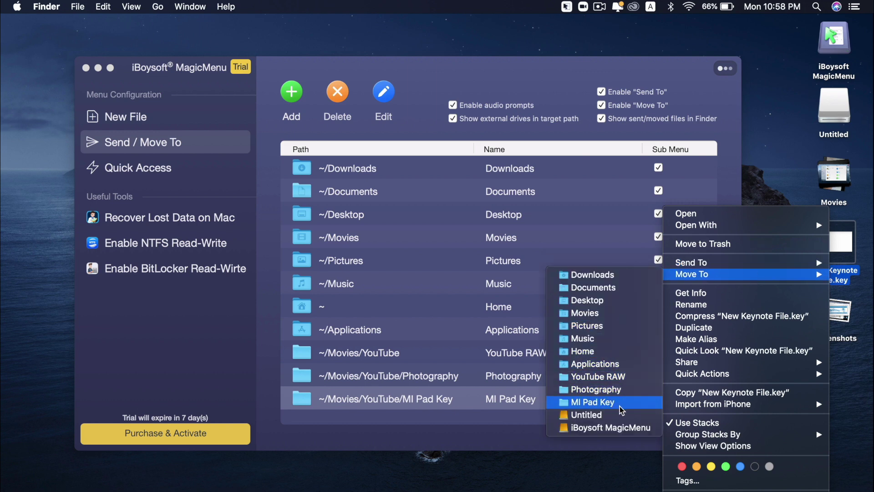
{"action": "mouse_move", "coordinate": [678, 263]}
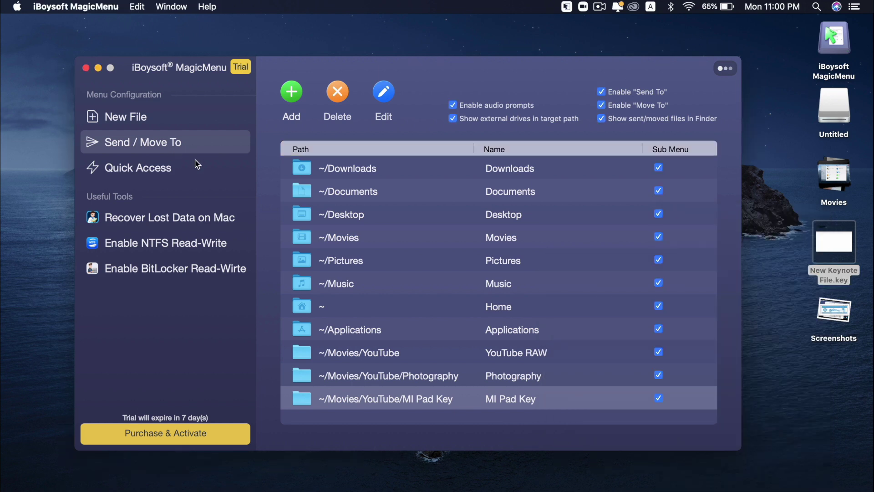
Switch to Quick Access and open the YouTube folder from the desktop's Quick Access submenu.
{"action": "left_click", "coordinate": [157, 173]}
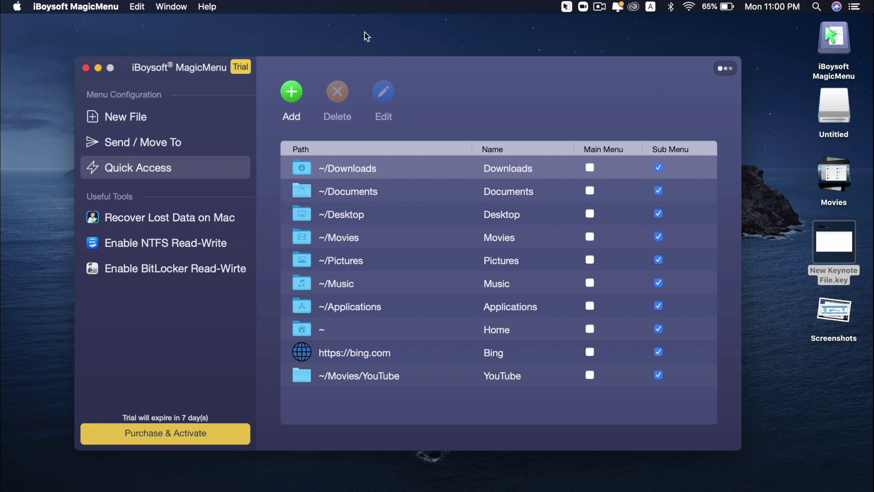
{"action": "right_click", "coordinate": [347, 38]}
{"action": "mouse_move", "coordinate": [380, 91]}
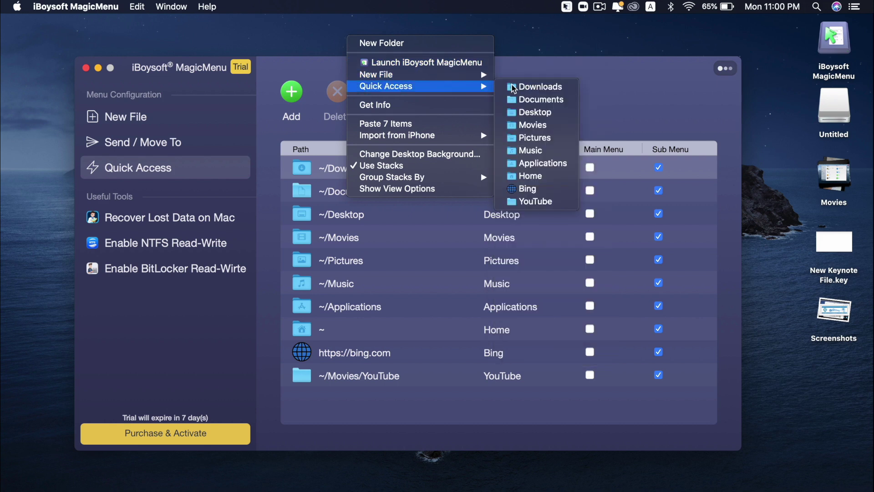
{"action": "left_click", "coordinate": [535, 202]}
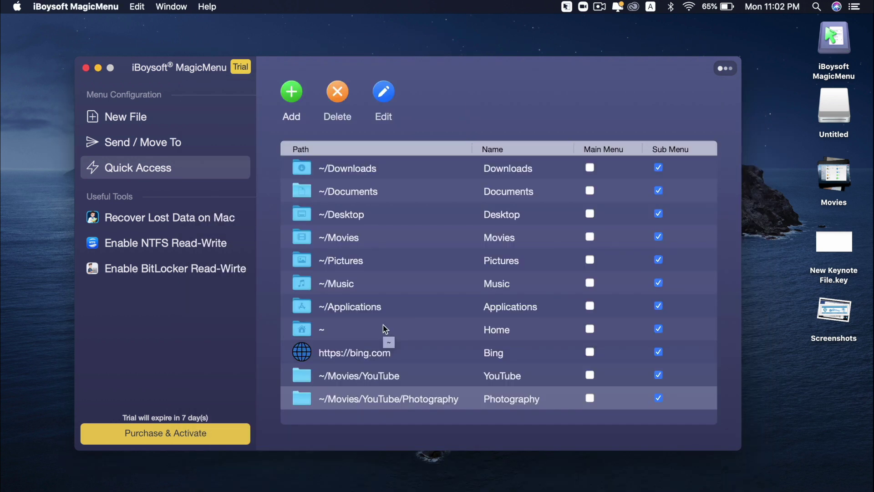
{"action": "left_click", "coordinate": [295, 93]}
{"action": "left_click", "coordinate": [299, 90]}
{"action": "type", "text": "www.you"}
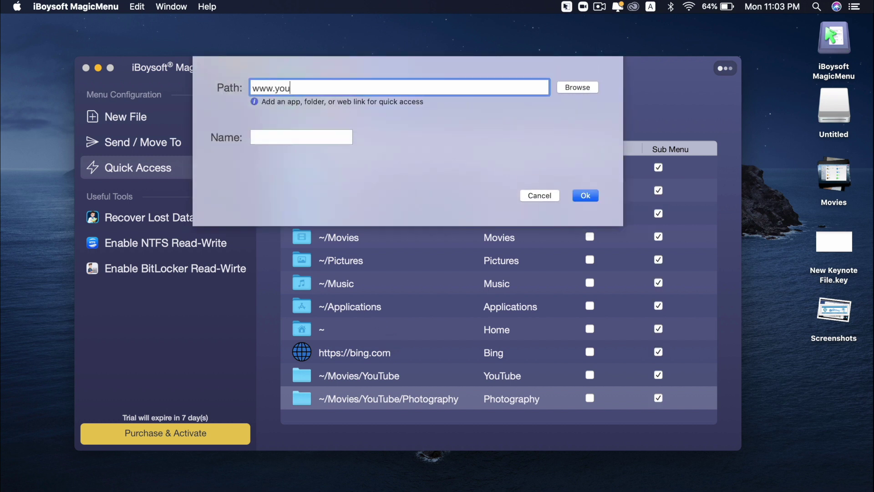
{"action": "type", "text": "tube.com"}
{"action": "left_click", "coordinate": [295, 134]}
{"action": "type", "text": "Y"}
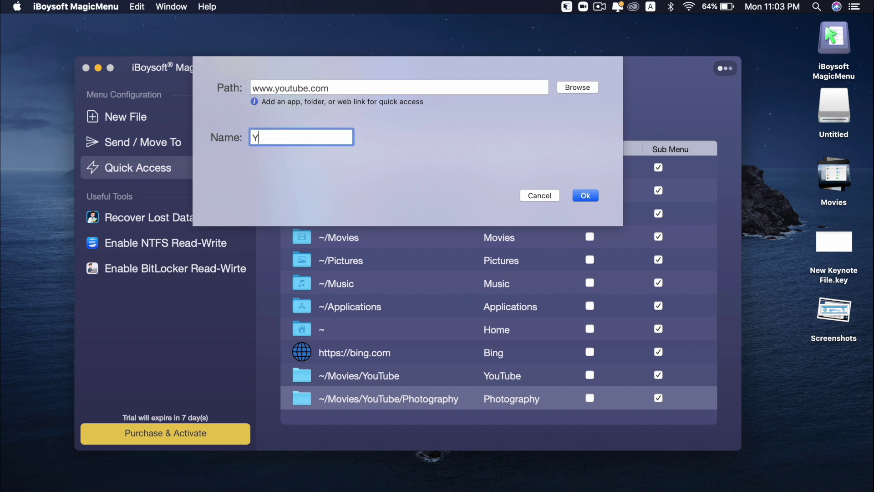
{"action": "type", "text": "ouTube"}
{"action": "left_click", "coordinate": [583, 195]}
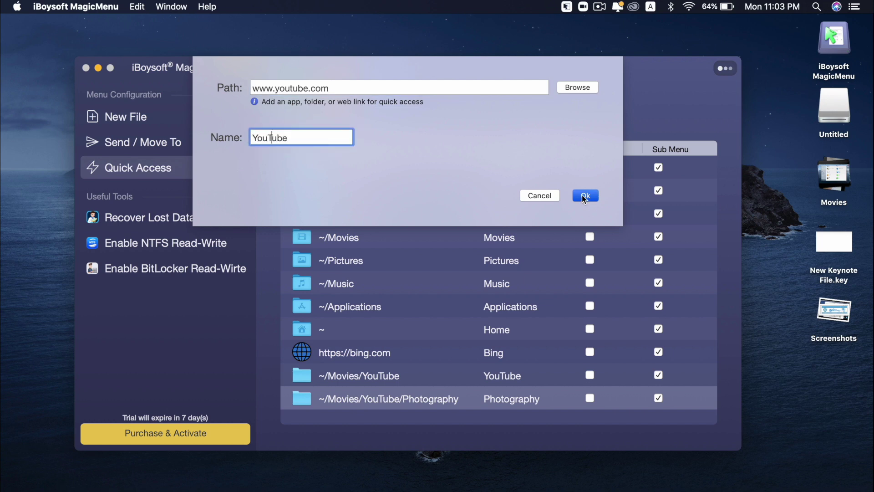
{"action": "scroll", "coordinate": [516, 349], "scroll_direction": "down", "scroll_amount": 1}
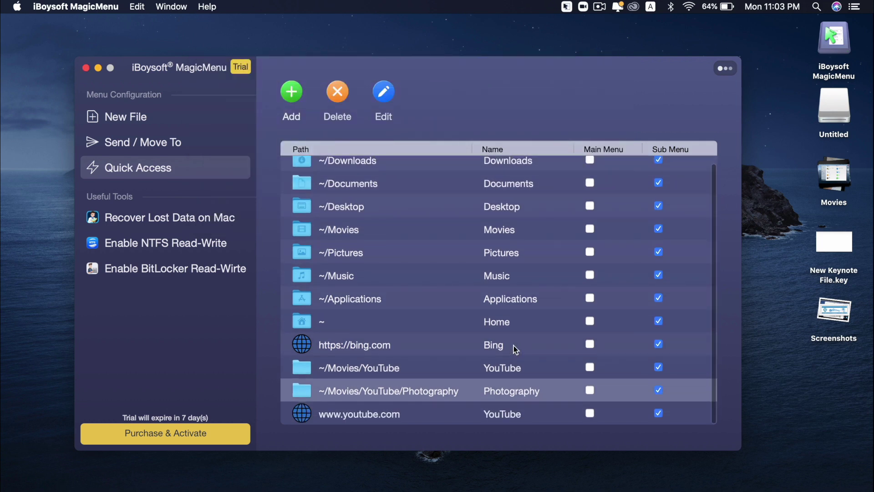
{"action": "key", "text": "Down"}
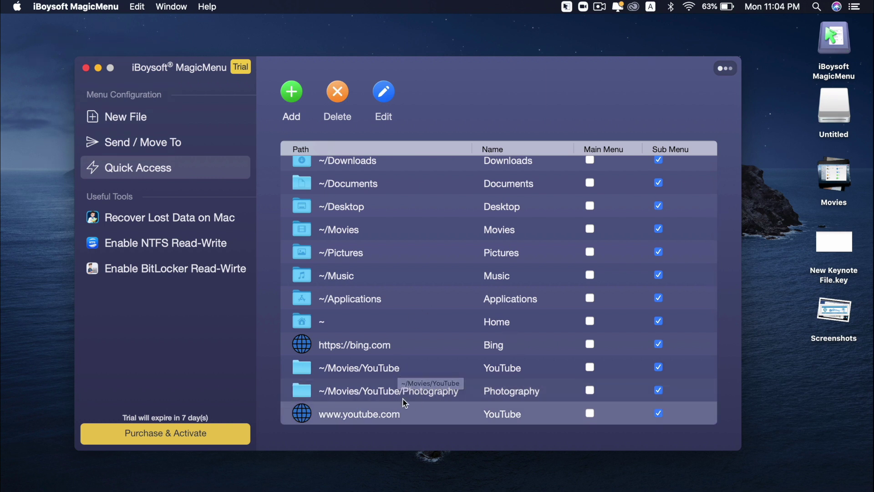
{"action": "left_click", "coordinate": [338, 95]}
{"action": "left_click", "coordinate": [505, 120]}
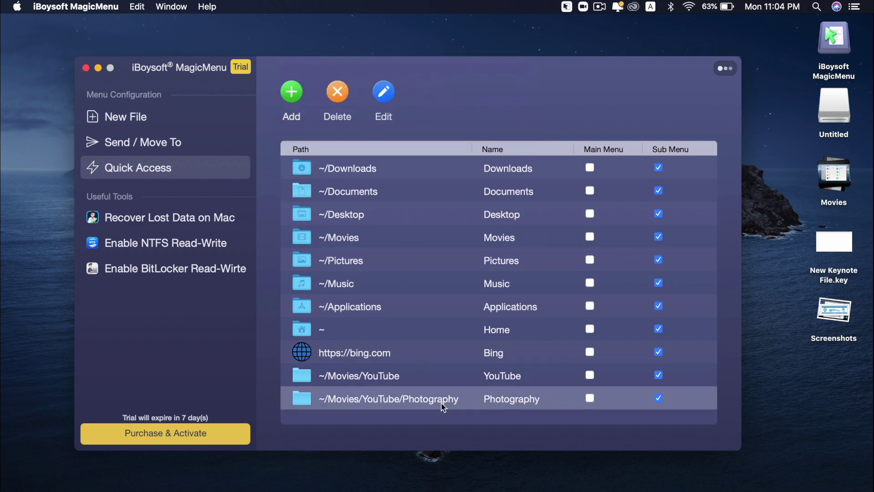
{"action": "left_click", "coordinate": [338, 93]}
{"action": "left_click", "coordinate": [497, 119]}
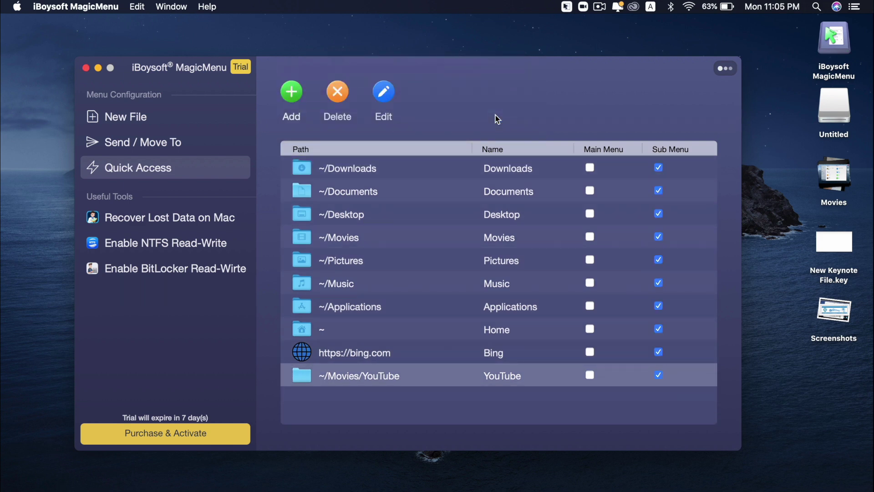